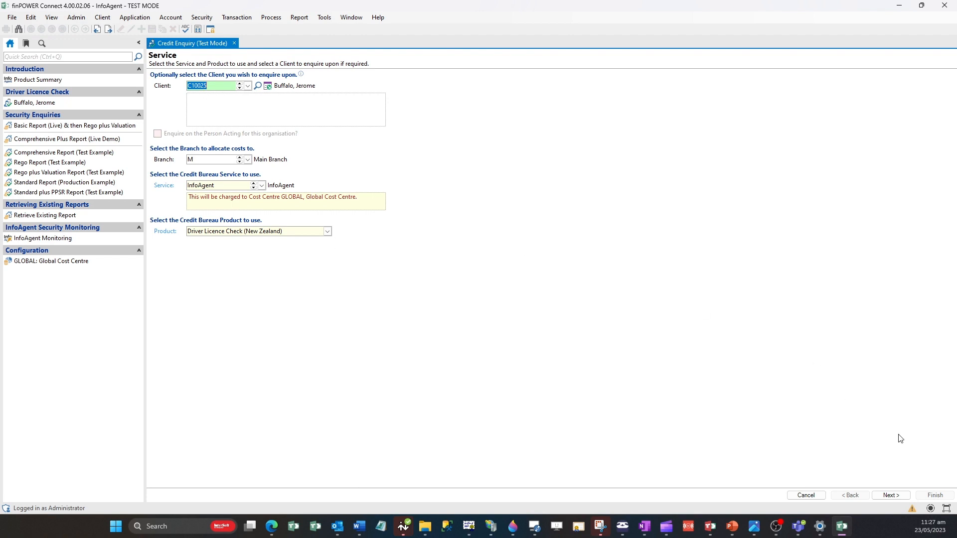
Step: Run the Driver Licence Check (New Zealand) on the selected client, review the licence conditions, and close the completed enquiry
{"action": "left_click", "coordinate": [891, 500]}
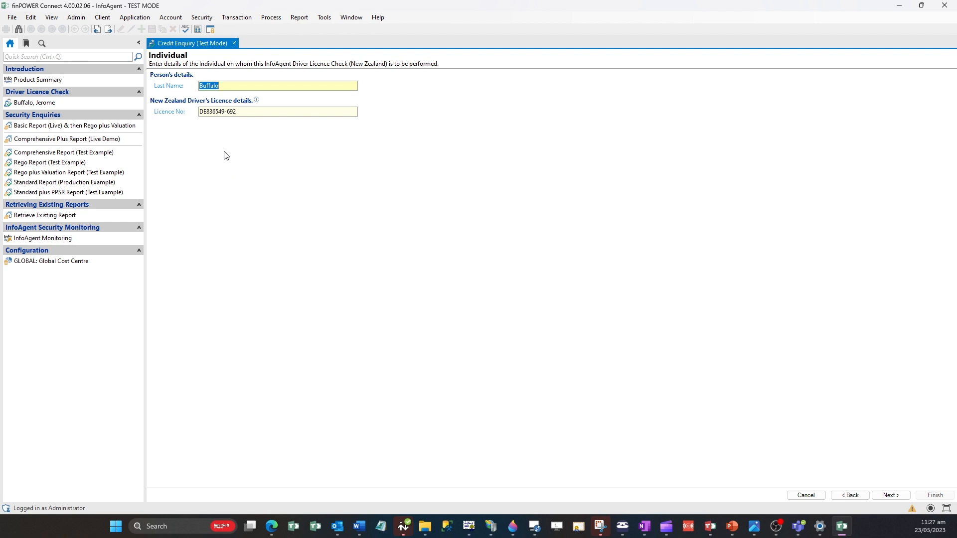
{"action": "mouse_move", "coordinate": [259, 101]}
{"action": "left_click", "coordinate": [896, 495]}
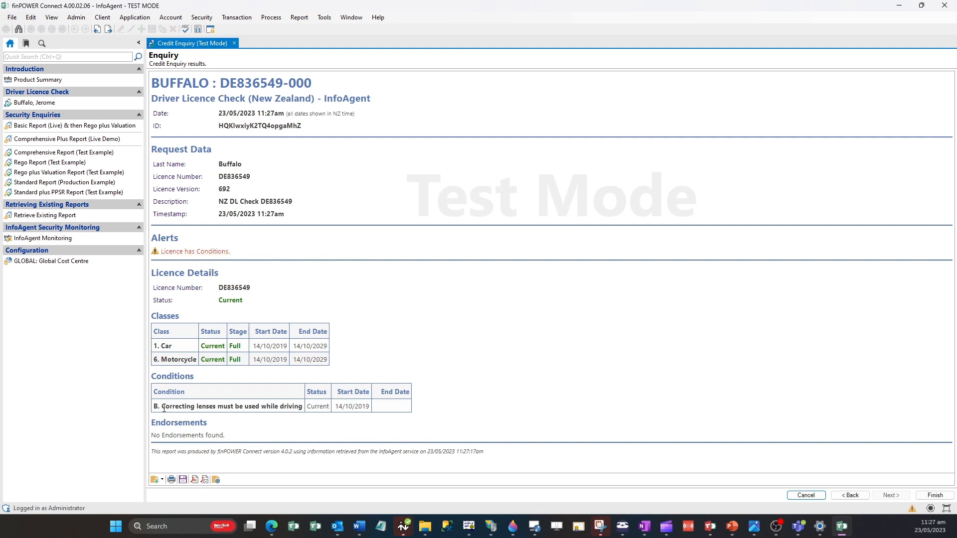
{"action": "left_click_drag", "start_coordinate": [164, 409], "coordinate": [304, 410]}
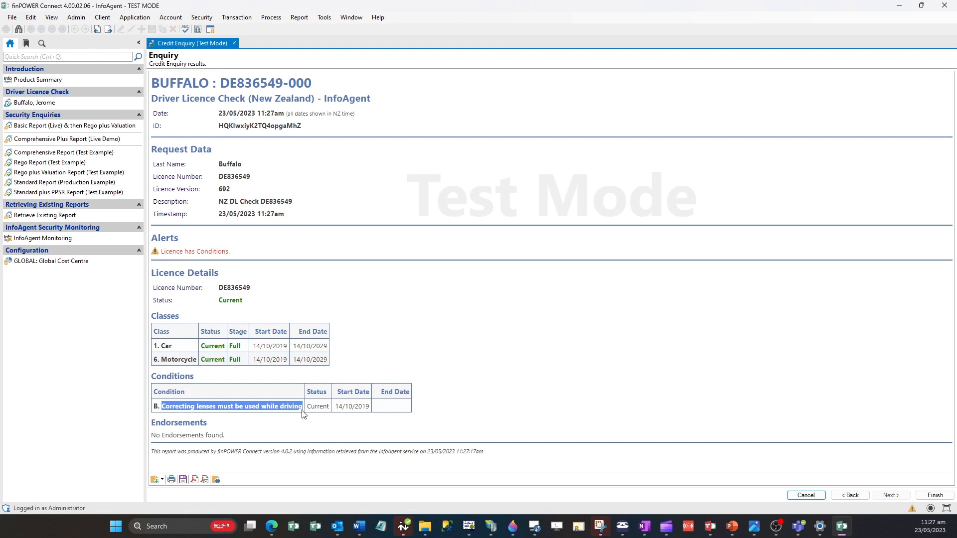
{"action": "left_click", "coordinate": [437, 358]}
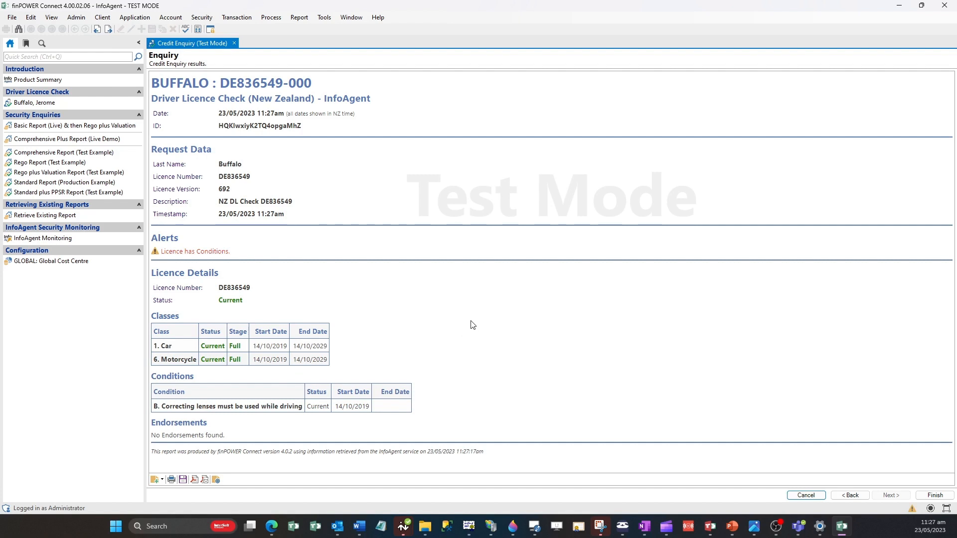
{"action": "left_click", "coordinate": [932, 499]}
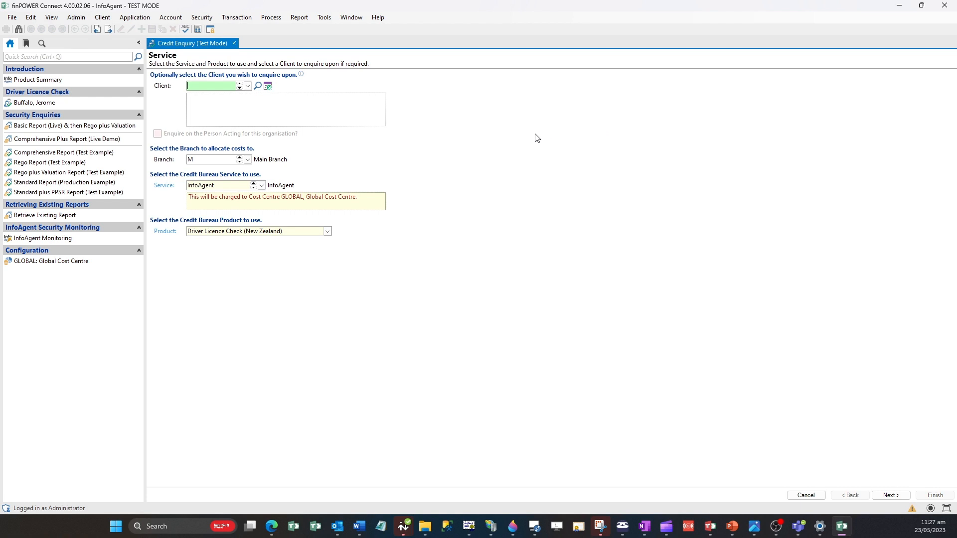
{"action": "left_click", "coordinate": [234, 43]}
Step: Switch the Cost Centres user preference for service requests to Production Mode and save it
{"action": "left_click", "coordinate": [324, 17]}
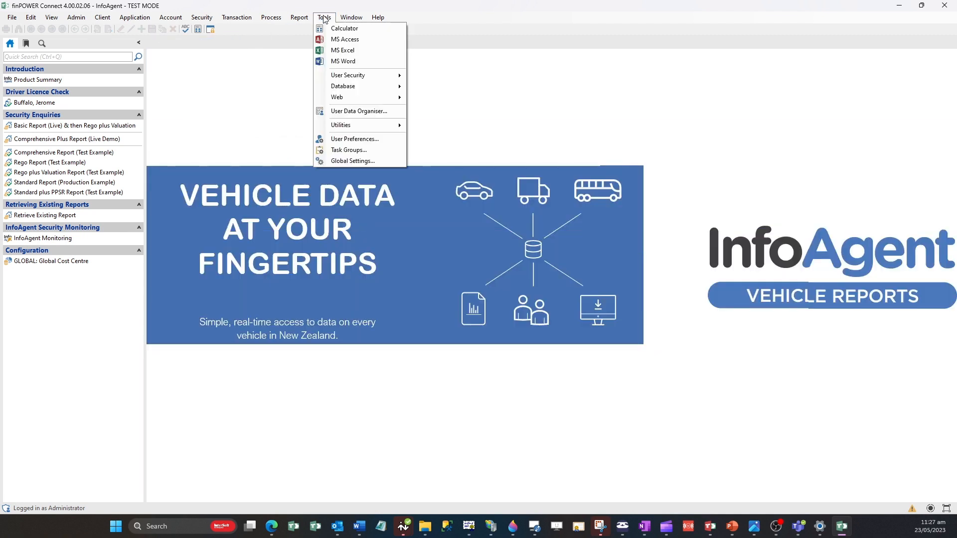
{"action": "left_click", "coordinate": [345, 143]}
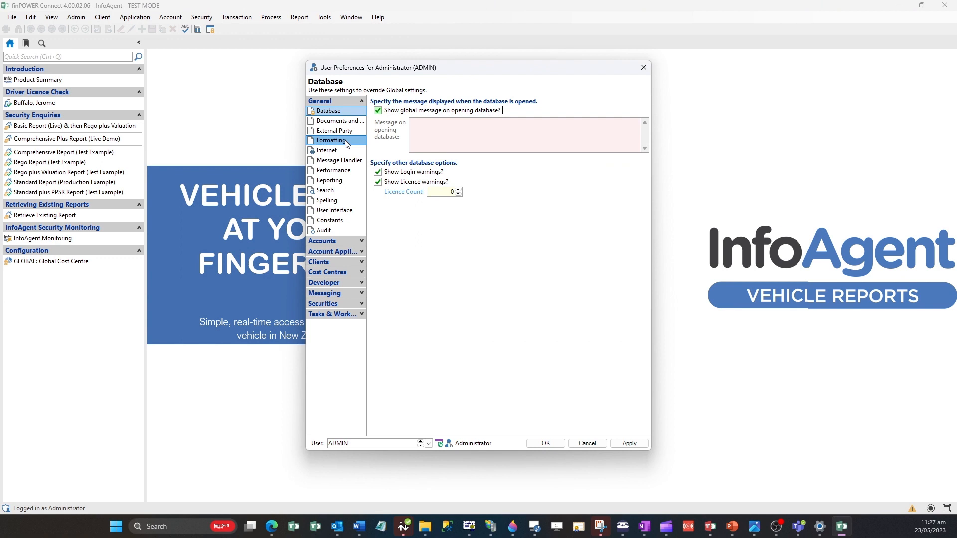
{"action": "left_click", "coordinate": [344, 274]}
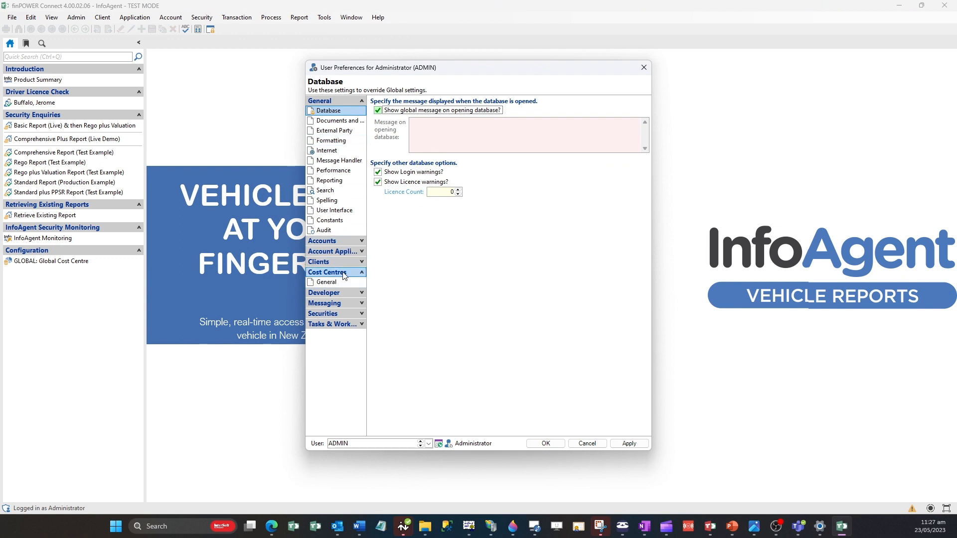
{"action": "left_click", "coordinate": [330, 282]}
{"action": "left_click", "coordinate": [398, 120]}
{"action": "left_click", "coordinate": [630, 444]}
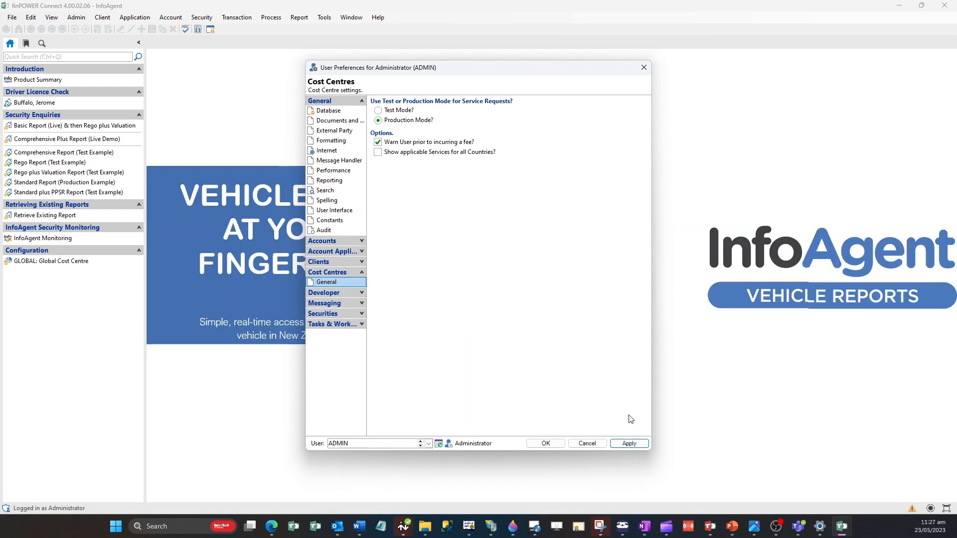
{"action": "left_click", "coordinate": [549, 444]}
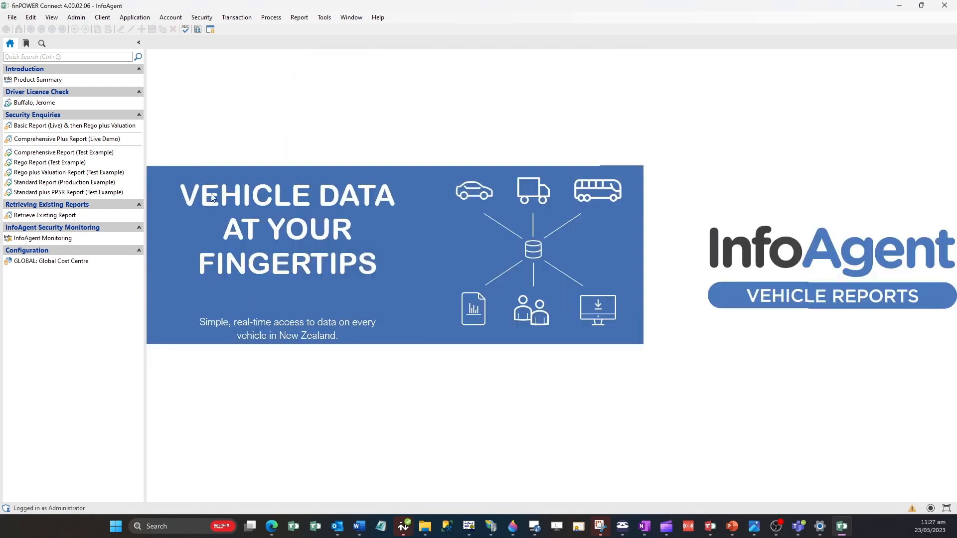
Step: Open the Honda Civic's security item from the Basic Report shortcut and run a Basic InfoAgent vehicle report by plate, accepting the charge
{"action": "left_click", "coordinate": [128, 128]}
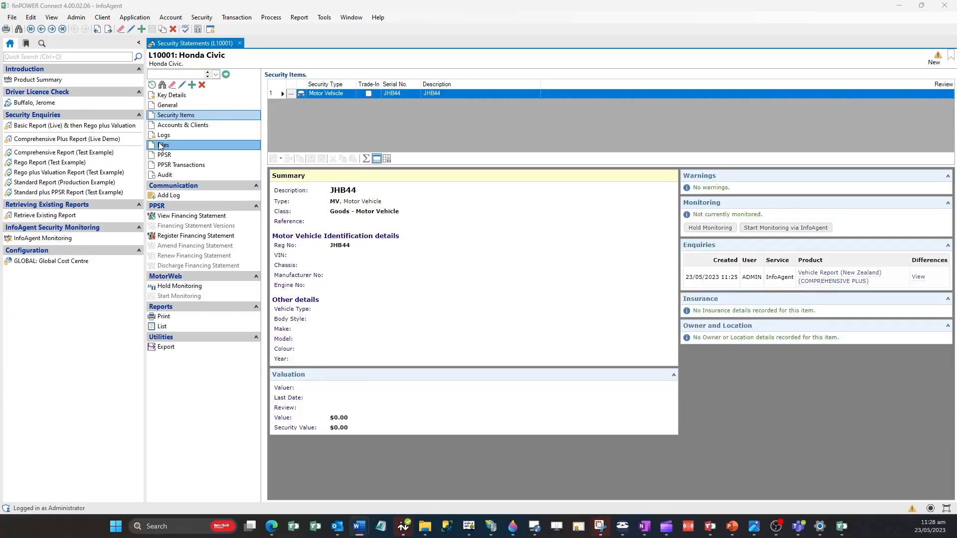
{"action": "left_click", "coordinate": [290, 97]}
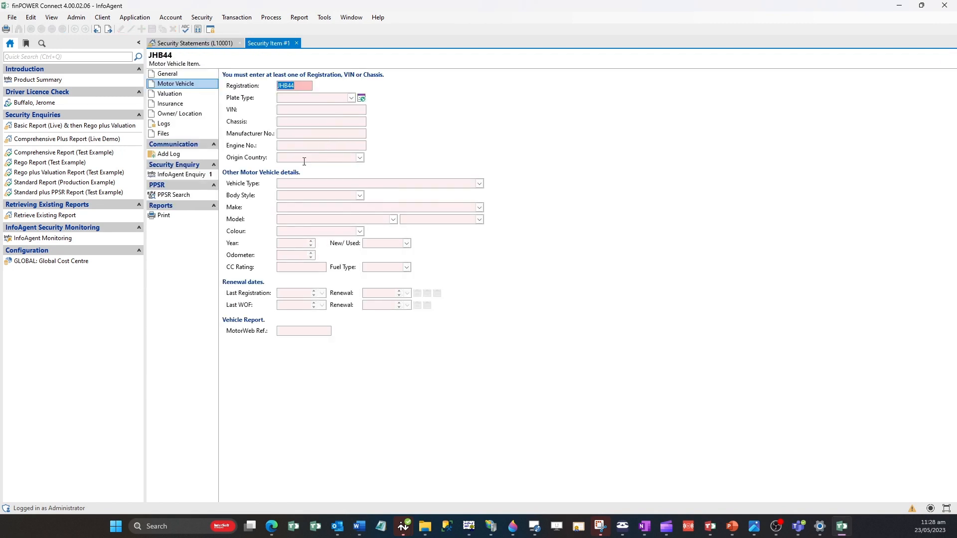
{"action": "left_click", "coordinate": [186, 175]}
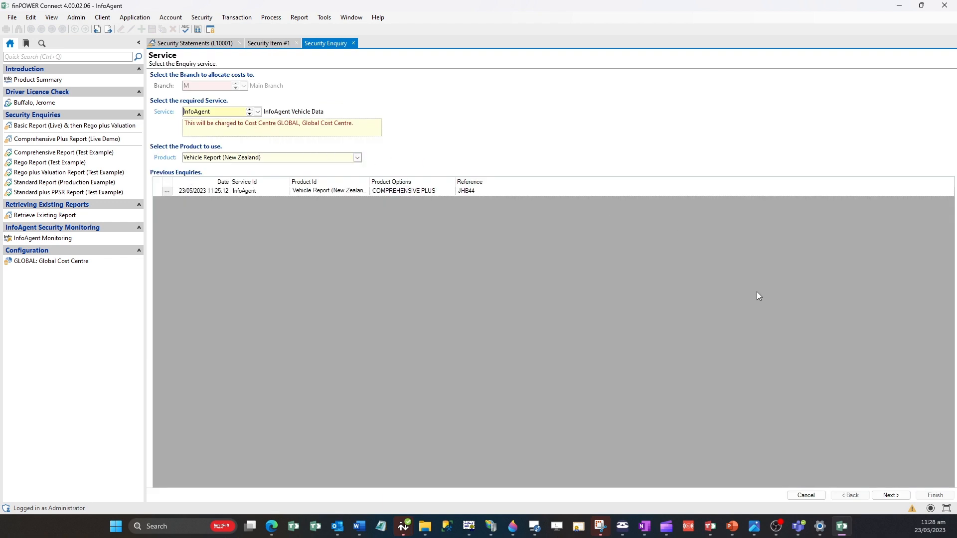
{"action": "left_click", "coordinate": [891, 495]}
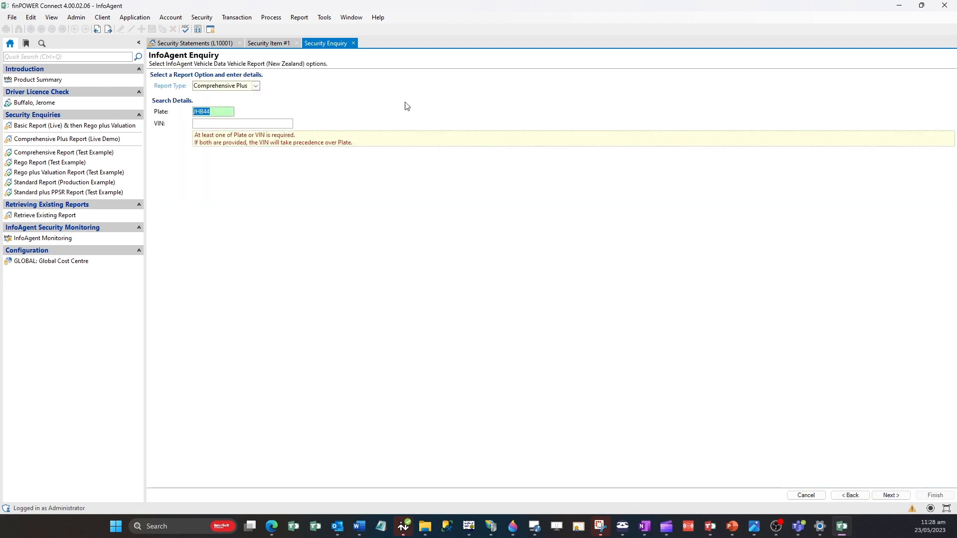
{"action": "left_click", "coordinate": [256, 87]}
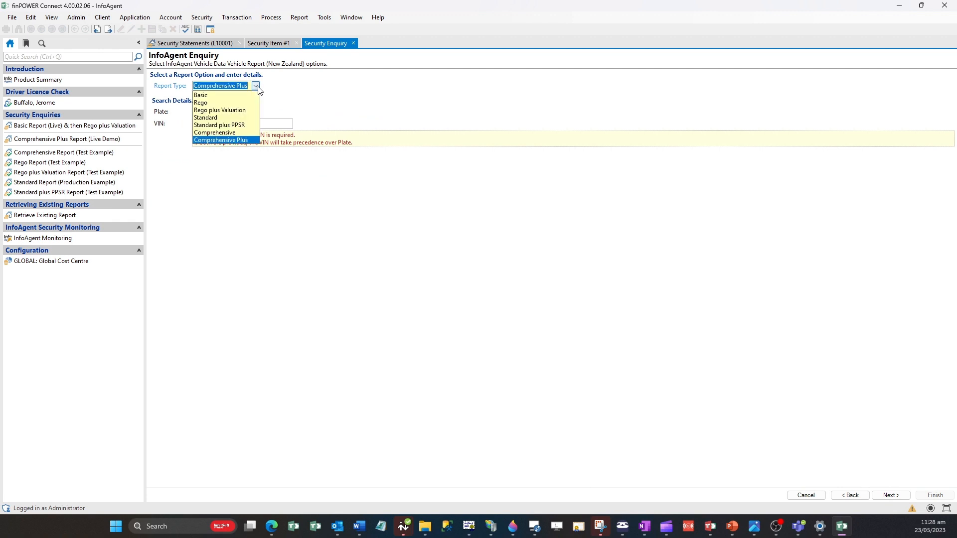
{"action": "left_click", "coordinate": [254, 96]}
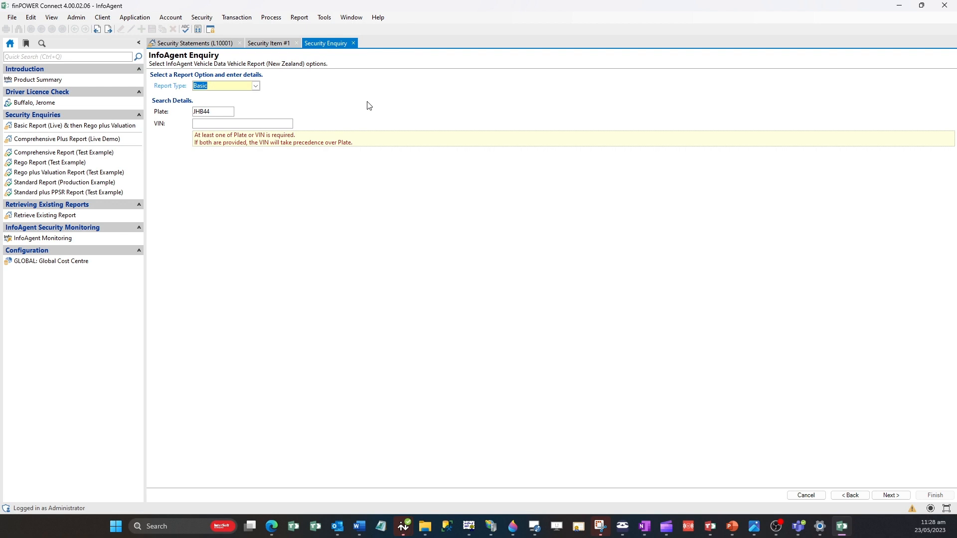
{"action": "left_click", "coordinate": [891, 496]}
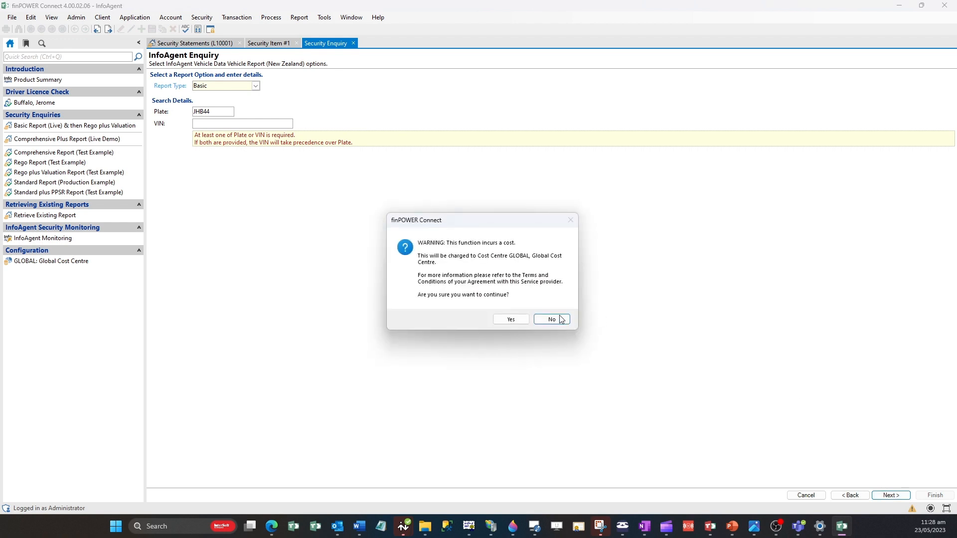
{"action": "left_click", "coordinate": [504, 319]}
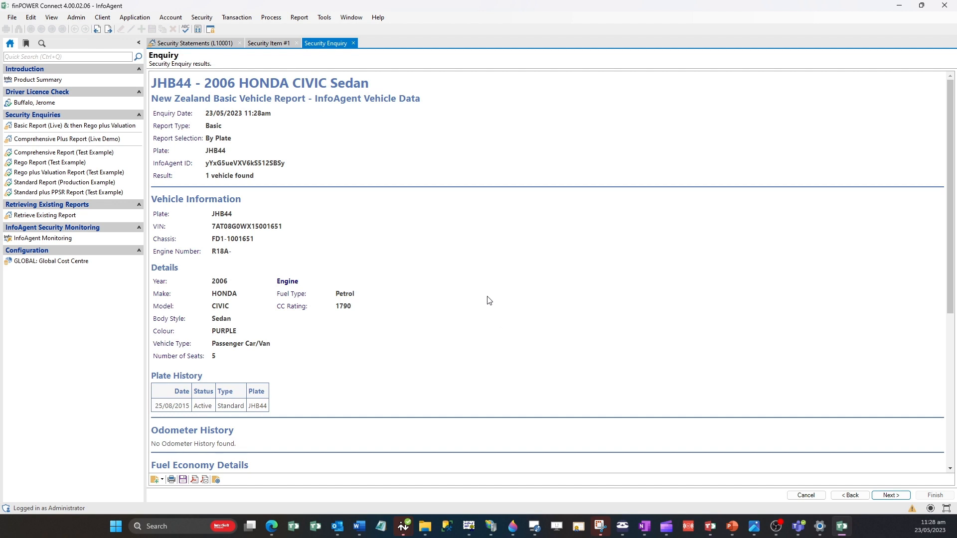
Step: Review the Basic vehicle report and update the security item with all the differences found
{"action": "scroll", "coordinate": [489, 301], "scroll_direction": "down", "scroll_amount": 5}
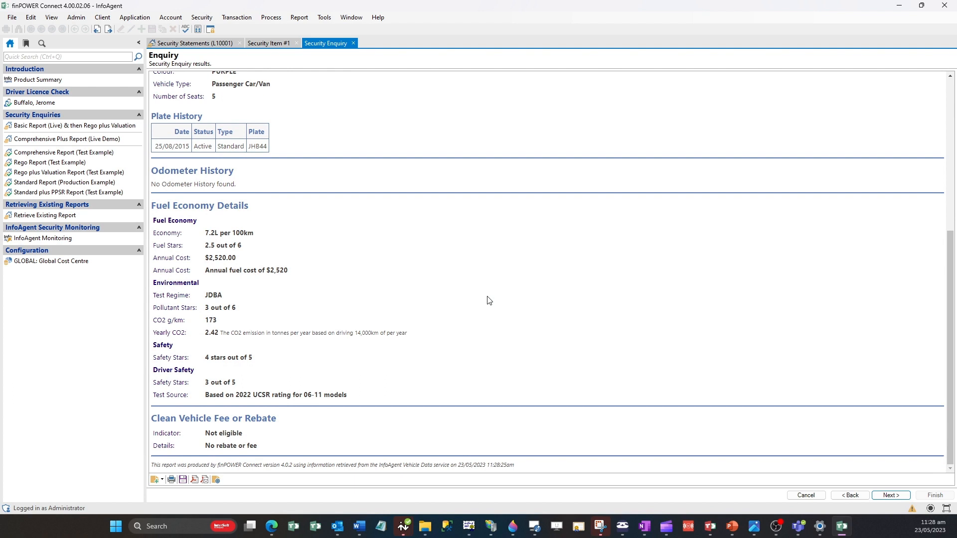
{"action": "scroll", "coordinate": [489, 300], "scroll_direction": "up", "scroll_amount": 5}
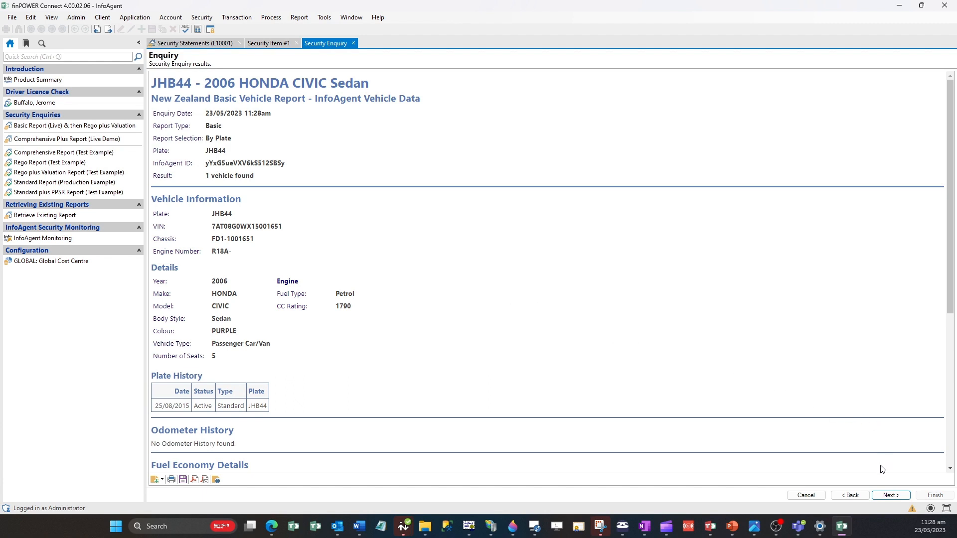
{"action": "left_click", "coordinate": [890, 495]}
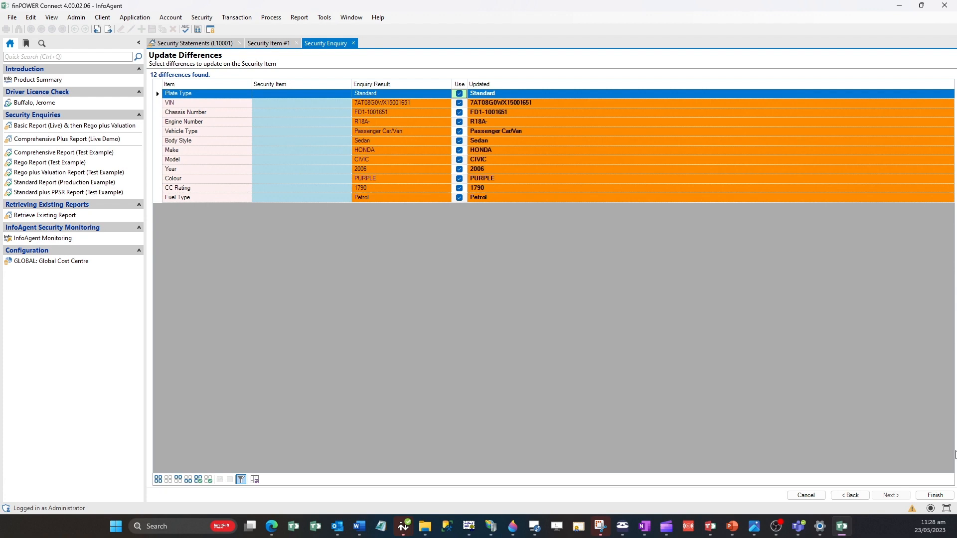
{"action": "left_click", "coordinate": [929, 496]}
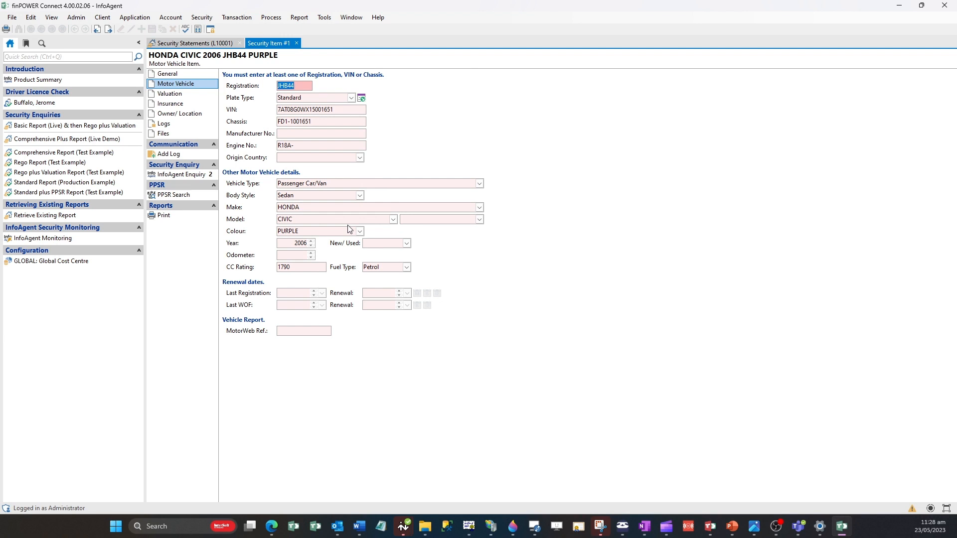
Step: Run a Rego plus Valuation InfoAgent report on the same vehicle by VIN, accepting the charge
{"action": "left_click", "coordinate": [190, 175]}
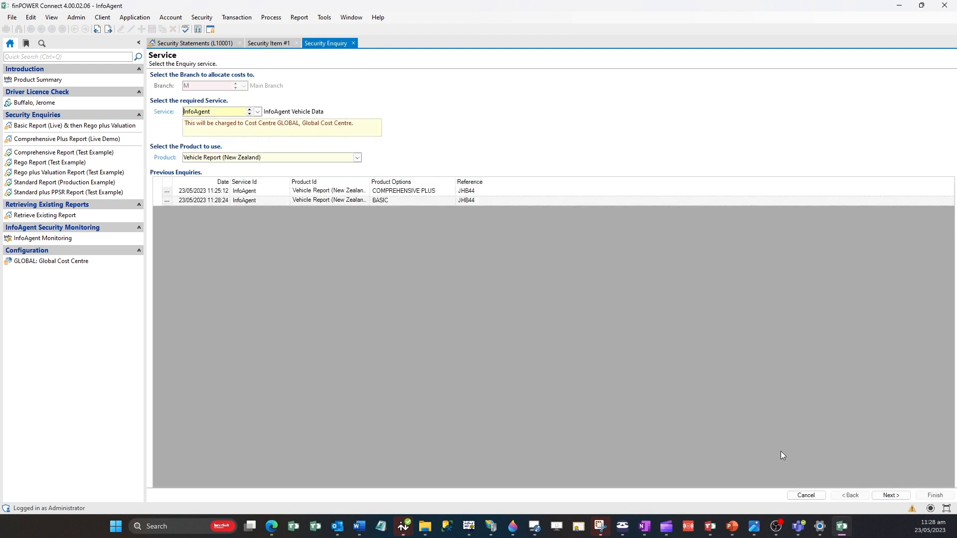
{"action": "left_click", "coordinate": [886, 497]}
{"action": "left_click", "coordinate": [255, 86]}
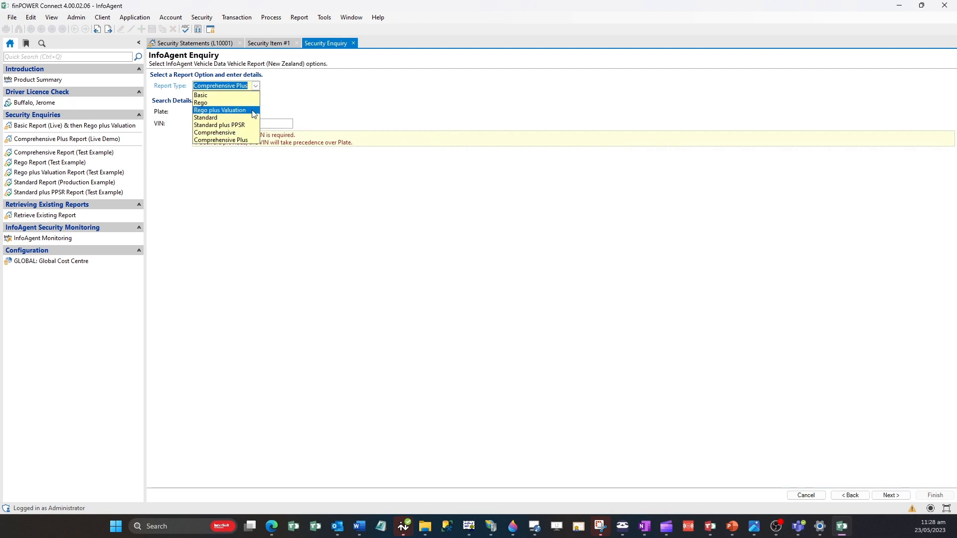
{"action": "left_click", "coordinate": [253, 110]}
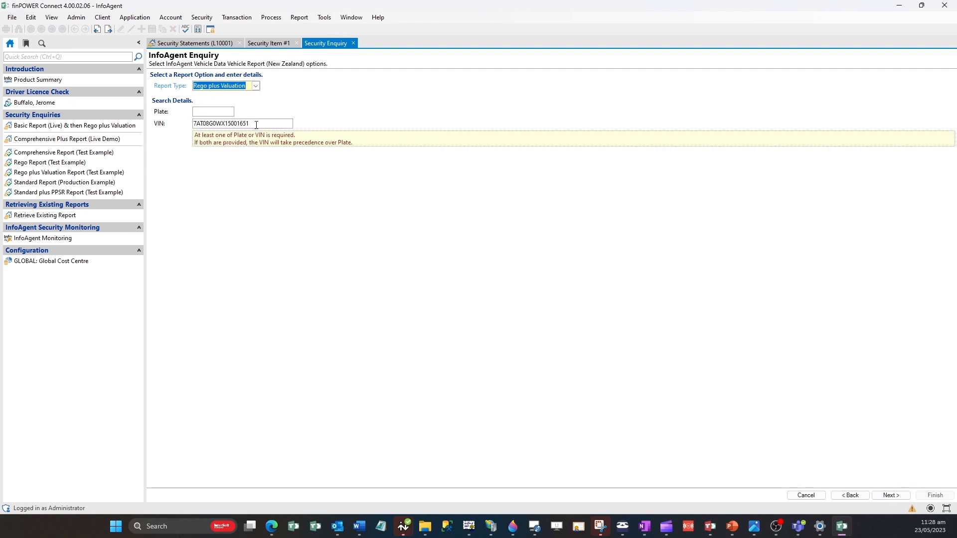
{"action": "left_click", "coordinate": [885, 496]}
{"action": "left_click", "coordinate": [508, 314]}
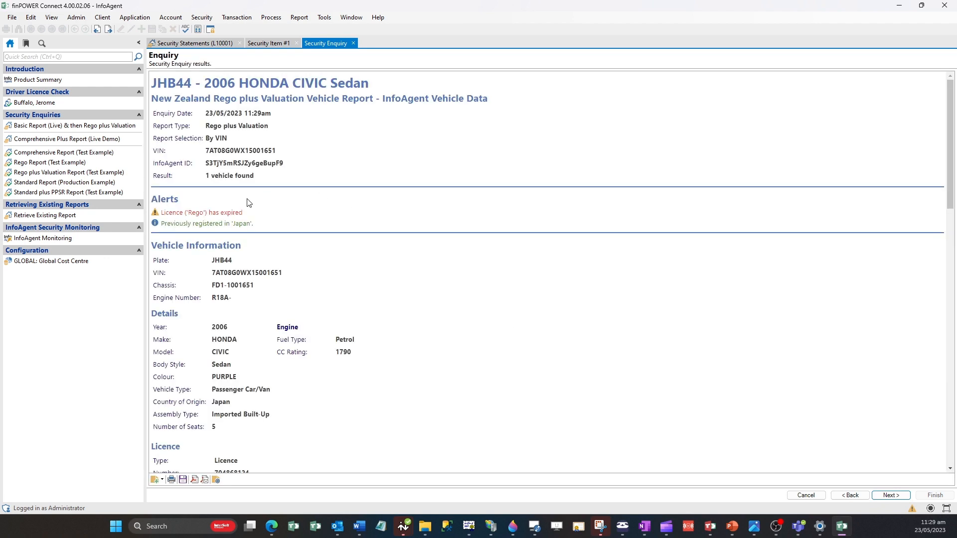
Step: Review the Rego plus Valuation report and update the security item with all differences, including the valuation date, High value and valuer
{"action": "left_click_drag", "start_coordinate": [161, 223], "coordinate": [352, 212]}
{"action": "left_click", "coordinate": [368, 203]}
{"action": "scroll", "coordinate": [219, 351], "scroll_direction": "down", "scroll_amount": 1}
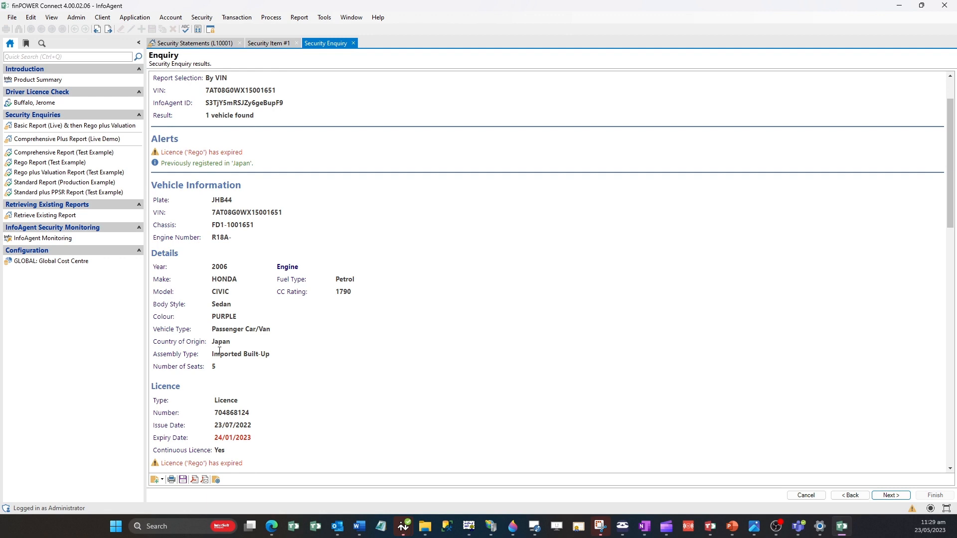
{"action": "scroll", "coordinate": [219, 351], "scroll_direction": "down", "scroll_amount": 3}
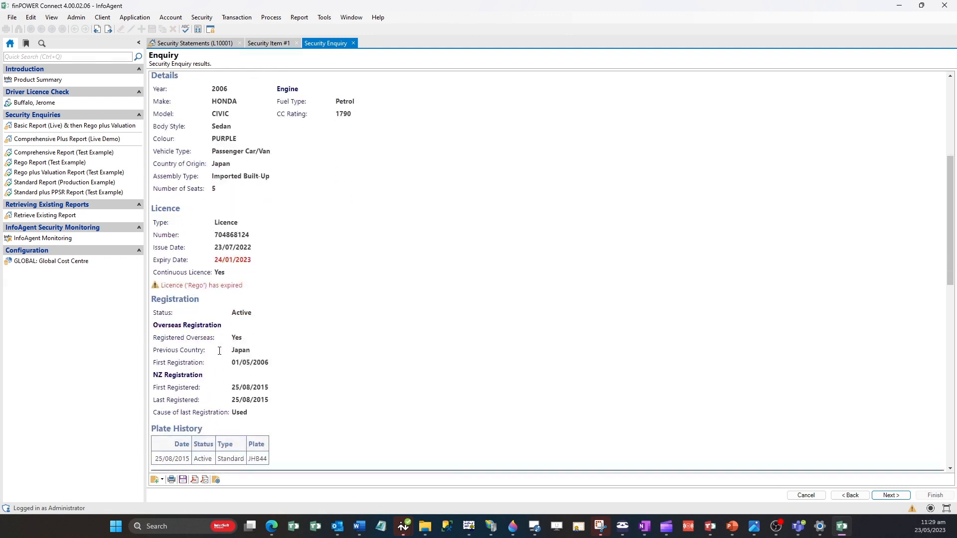
{"action": "scroll", "coordinate": [402, 341], "scroll_direction": "down", "scroll_amount": 4}
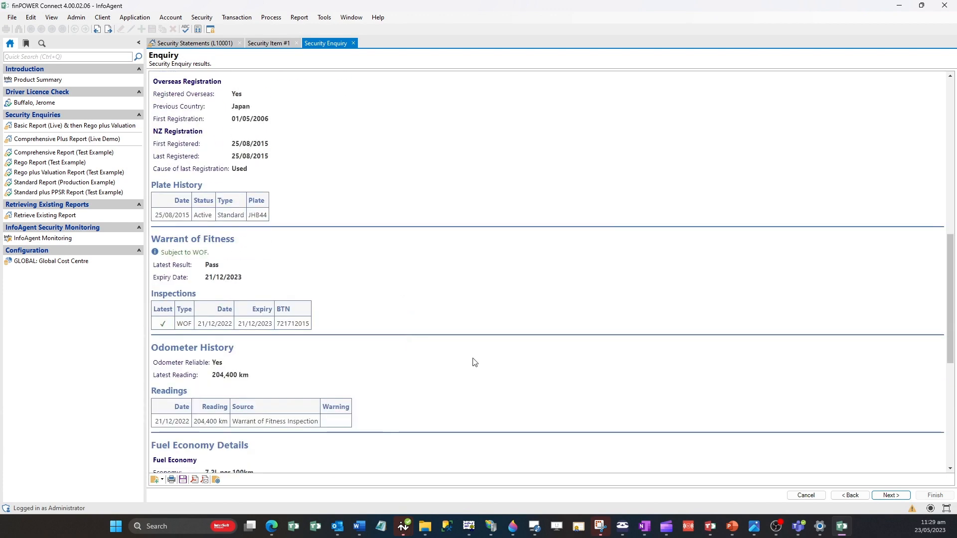
{"action": "scroll", "coordinate": [474, 362], "scroll_direction": "down", "scroll_amount": 5}
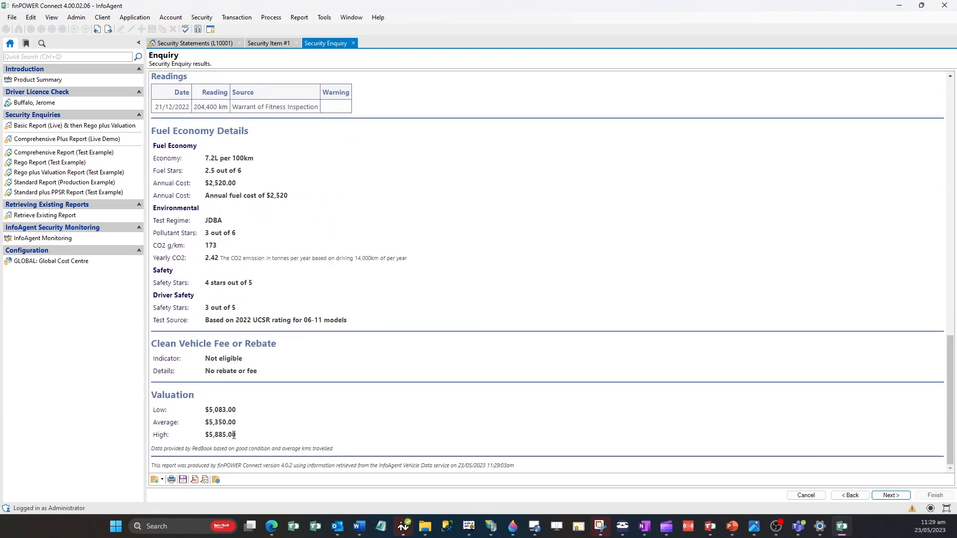
{"action": "left_click", "coordinate": [892, 495]}
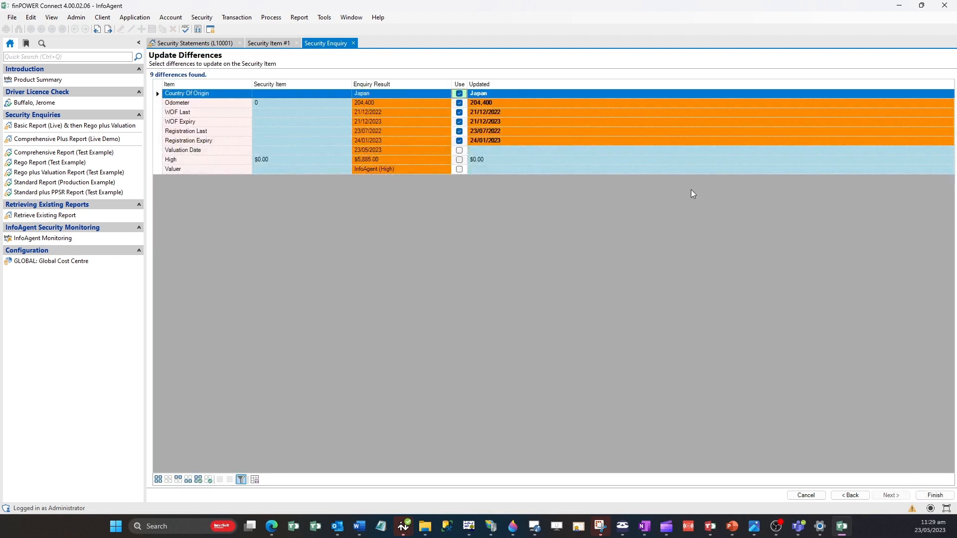
{"action": "left_click", "coordinate": [459, 150]}
{"action": "left_click", "coordinate": [459, 159]}
{"action": "left_click", "coordinate": [459, 169]}
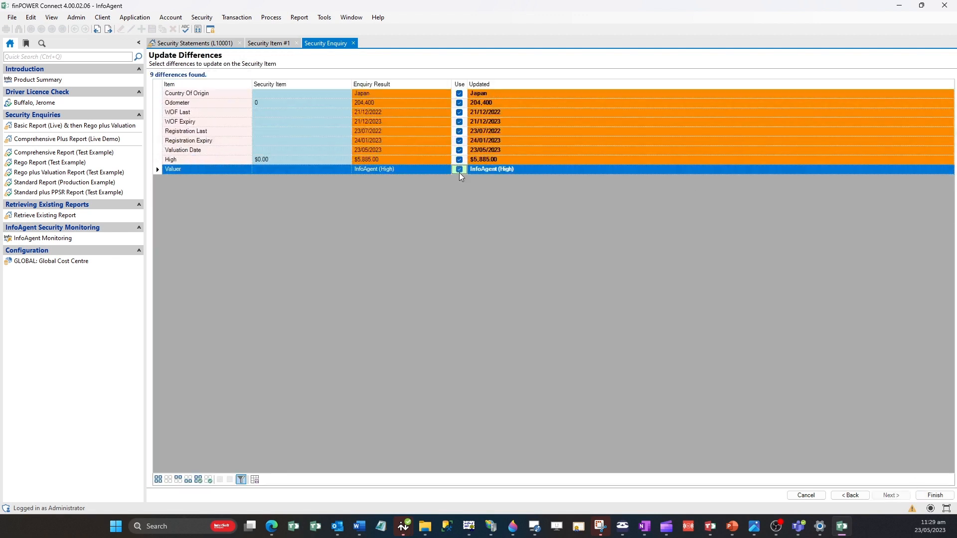
{"action": "left_click", "coordinate": [936, 495]}
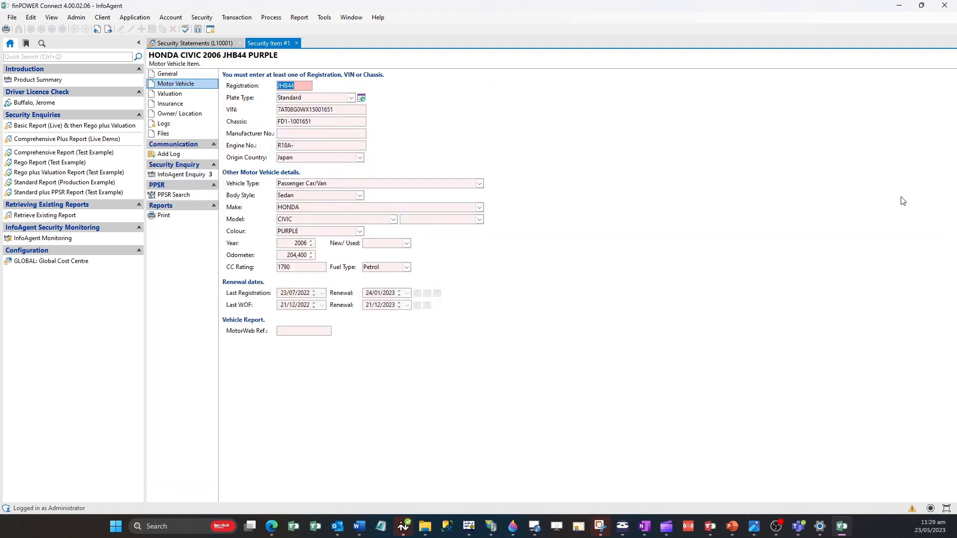
Step: Check the Honda Civic's valuation details and retrieve its previous Comprehensive Plus report via the Previous Vehicle Report (New Zealand) product, searching by VIN
{"action": "left_click", "coordinate": [207, 98]}
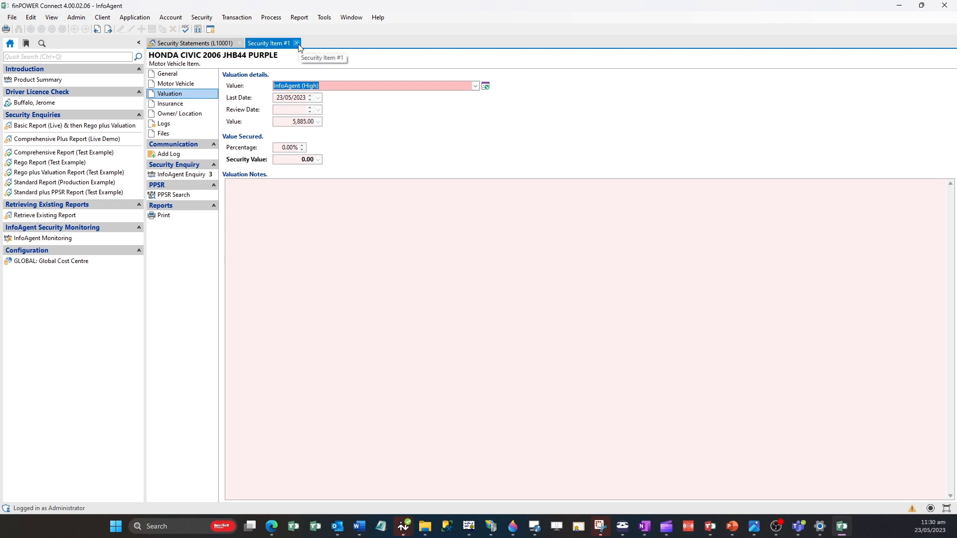
{"action": "left_click", "coordinate": [189, 173]}
{"action": "left_click", "coordinate": [330, 193]}
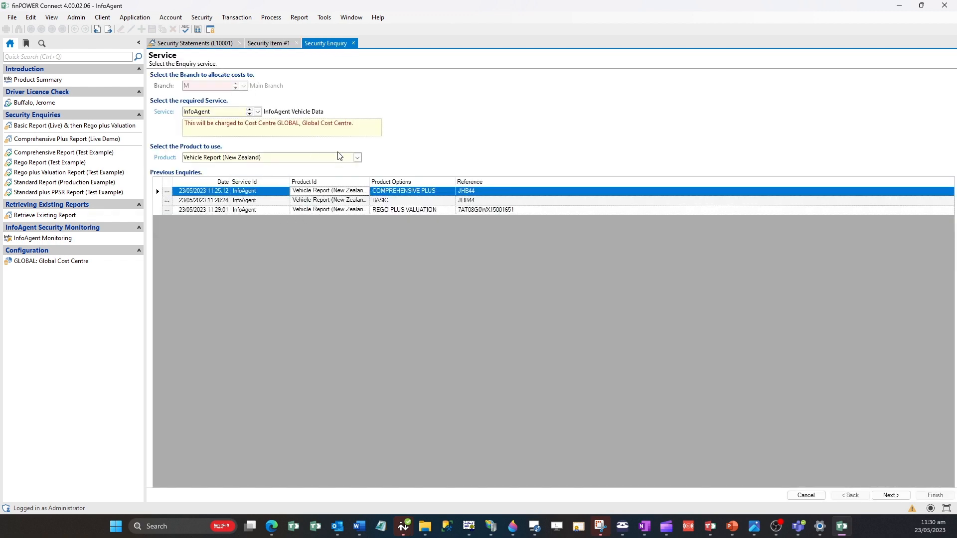
{"action": "left_click", "coordinate": [358, 157]}
{"action": "left_click", "coordinate": [339, 175]}
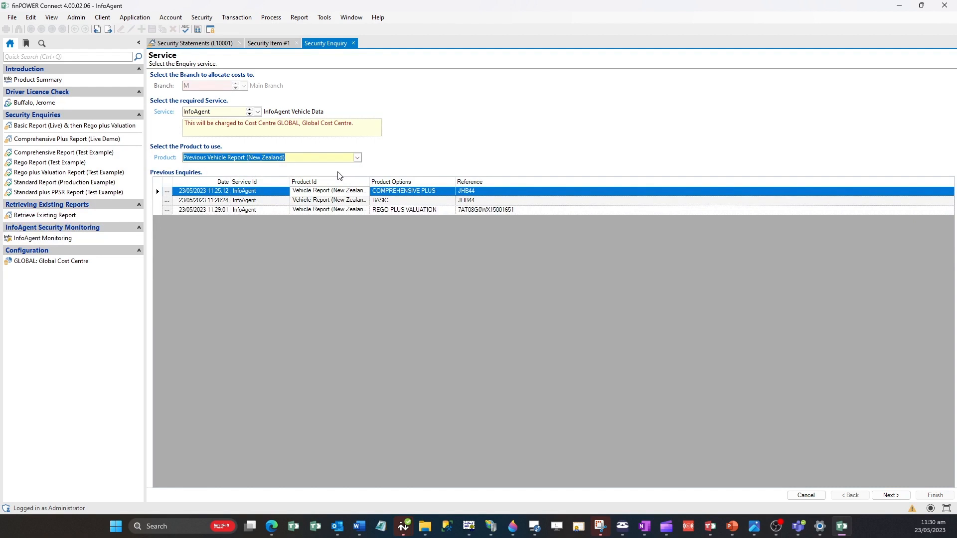
{"action": "left_click", "coordinate": [893, 496]}
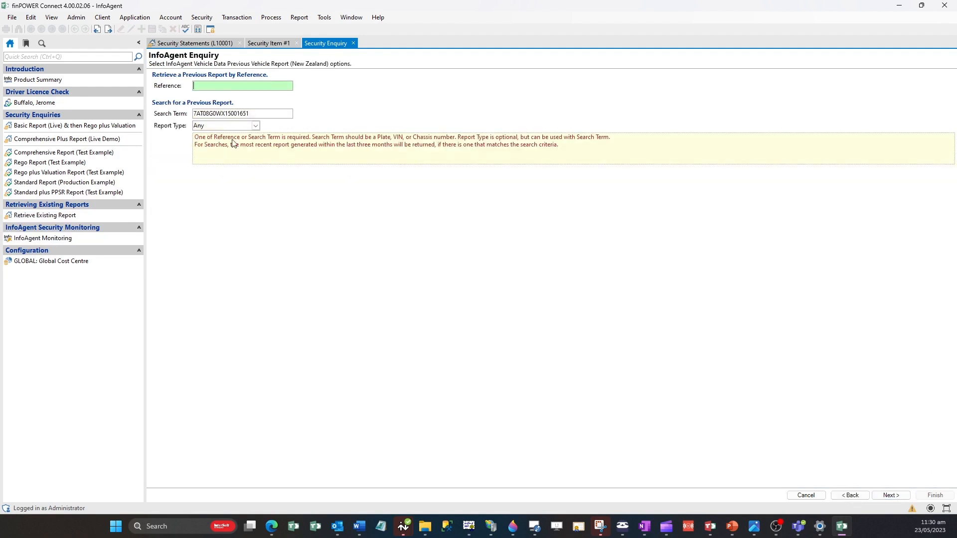
{"action": "left_click", "coordinate": [256, 125]}
{"action": "left_click", "coordinate": [245, 188]}
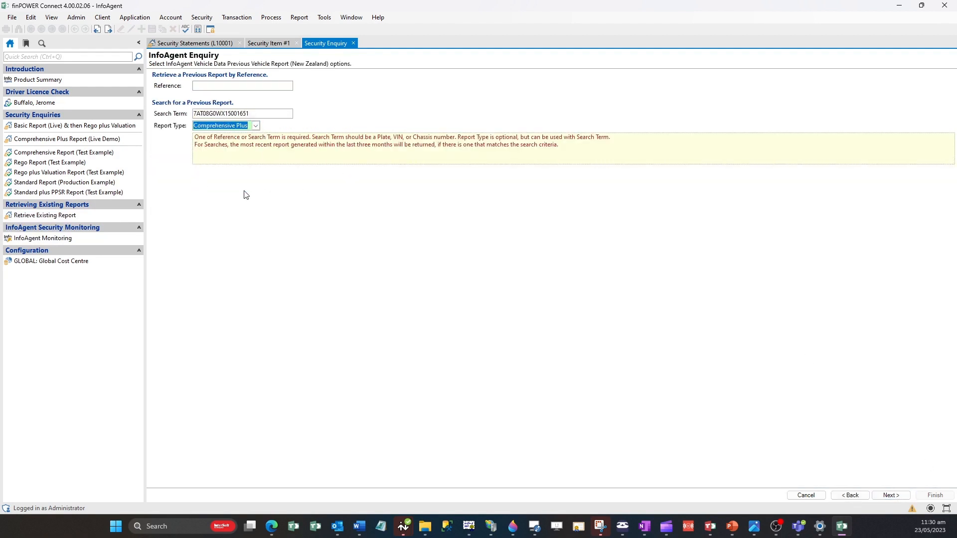
{"action": "left_click", "coordinate": [891, 496]}
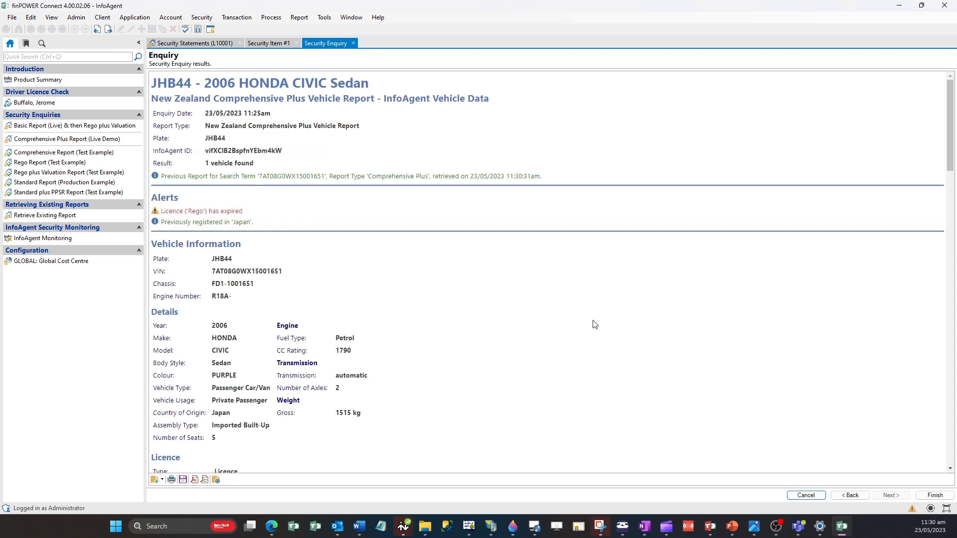
Step: Review the retrieved report from vehicle details through ownership history to valuation, finish the enquiry and close the security item
{"action": "scroll", "coordinate": [595, 325], "scroll_direction": "down", "scroll_amount": 6}
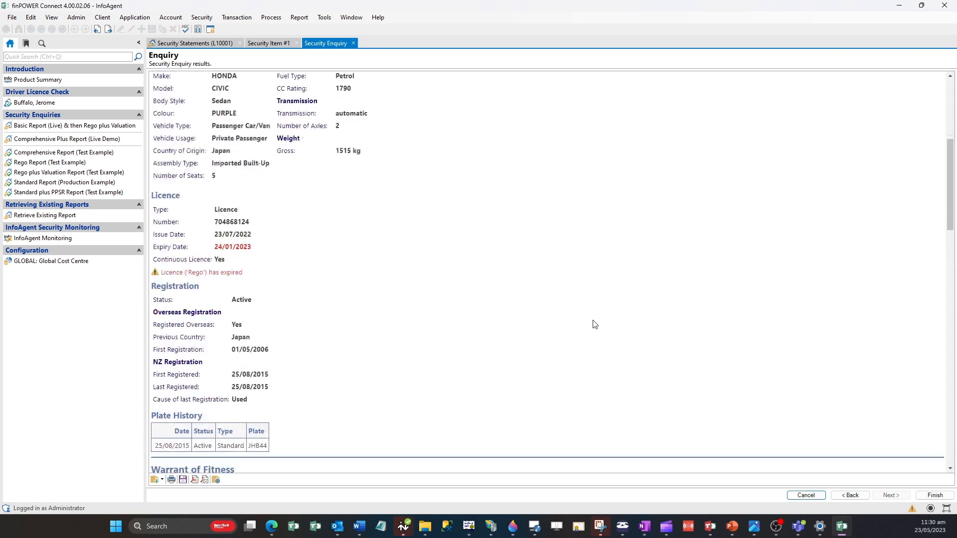
{"action": "scroll", "coordinate": [594, 324], "scroll_direction": "down", "scroll_amount": 4}
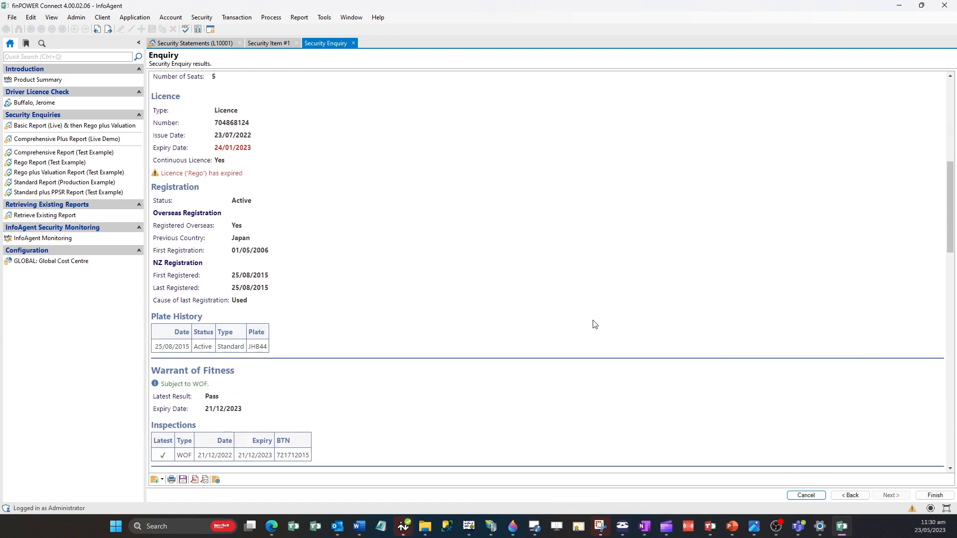
{"action": "scroll", "coordinate": [595, 324], "scroll_direction": "down", "scroll_amount": 1}
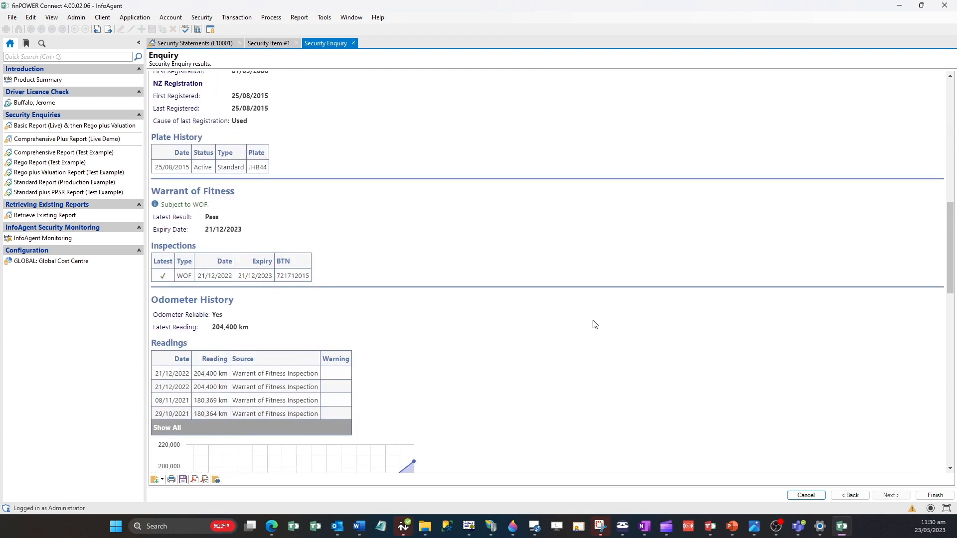
{"action": "left_click_drag", "start_coordinate": [193, 83], "coordinate": [279, 100]}
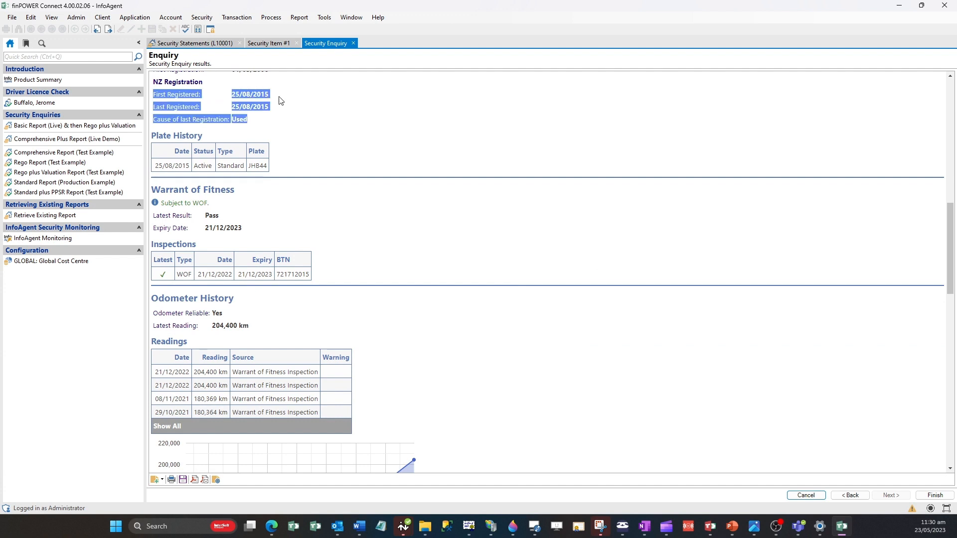
{"action": "left_click", "coordinate": [347, 150]}
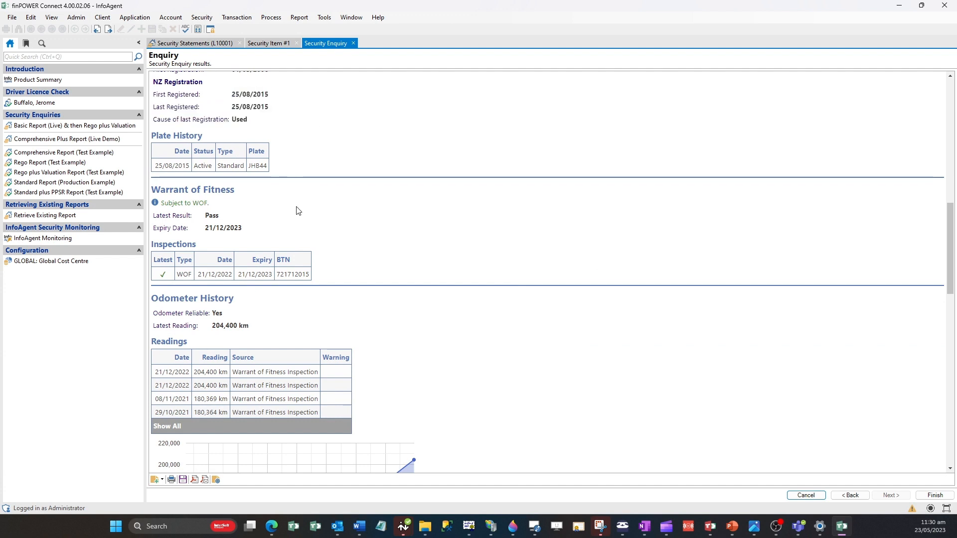
{"action": "scroll", "coordinate": [466, 316], "scroll_direction": "down", "scroll_amount": 3}
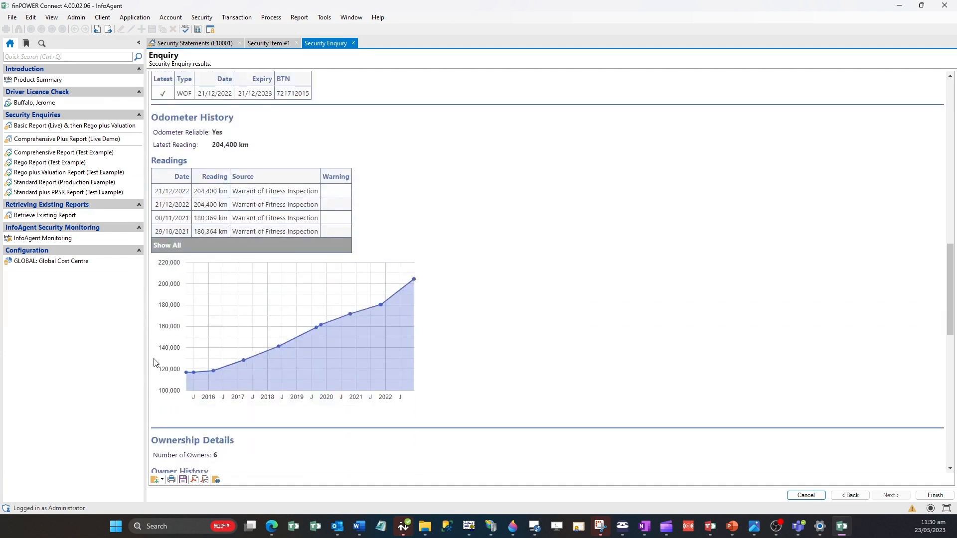
{"action": "scroll", "coordinate": [552, 311], "scroll_direction": "down", "scroll_amount": 4}
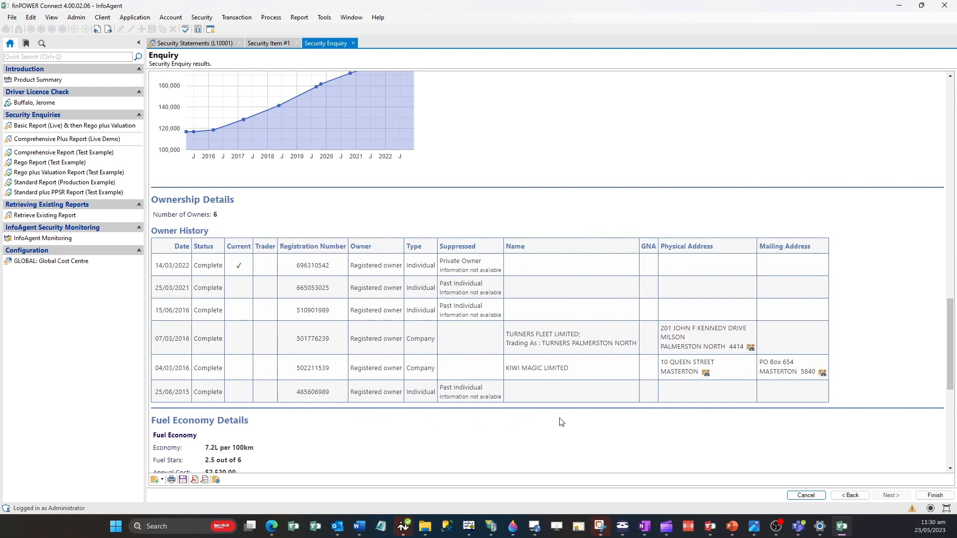
{"action": "scroll", "coordinate": [562, 422], "scroll_direction": "down", "scroll_amount": 4}
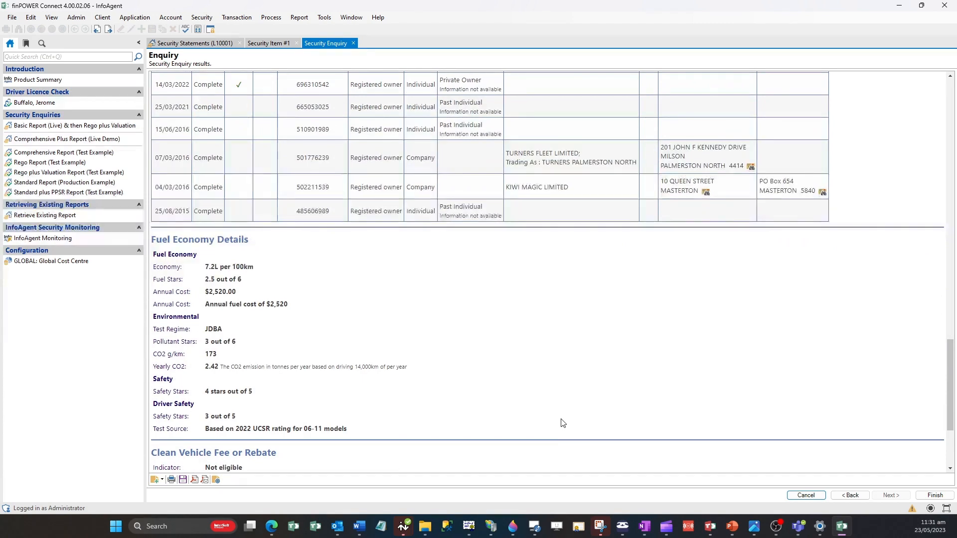
{"action": "scroll", "coordinate": [562, 422], "scroll_direction": "down", "scroll_amount": 3}
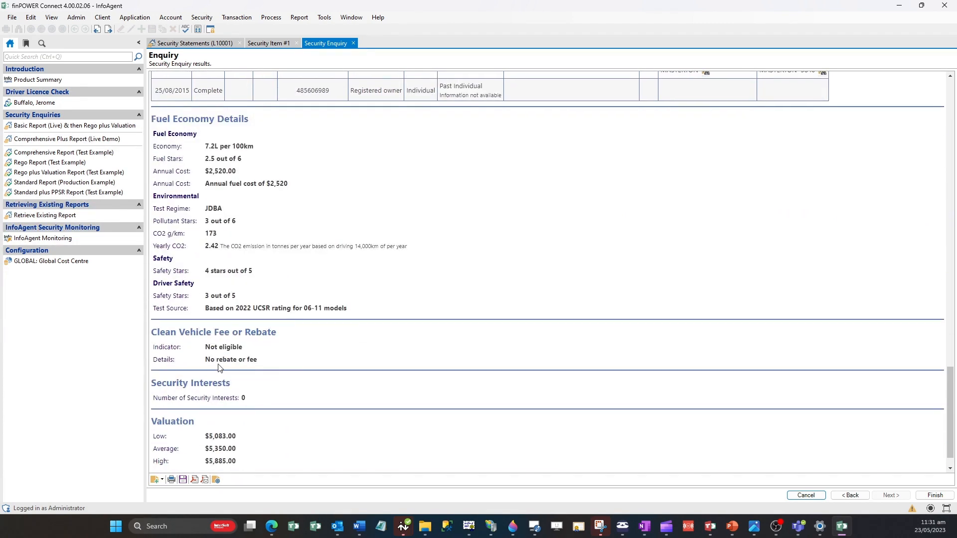
{"action": "scroll", "coordinate": [343, 379], "scroll_direction": "down", "scroll_amount": 1}
{"action": "left_click", "coordinate": [935, 495]}
{"action": "left_click", "coordinate": [297, 42]}
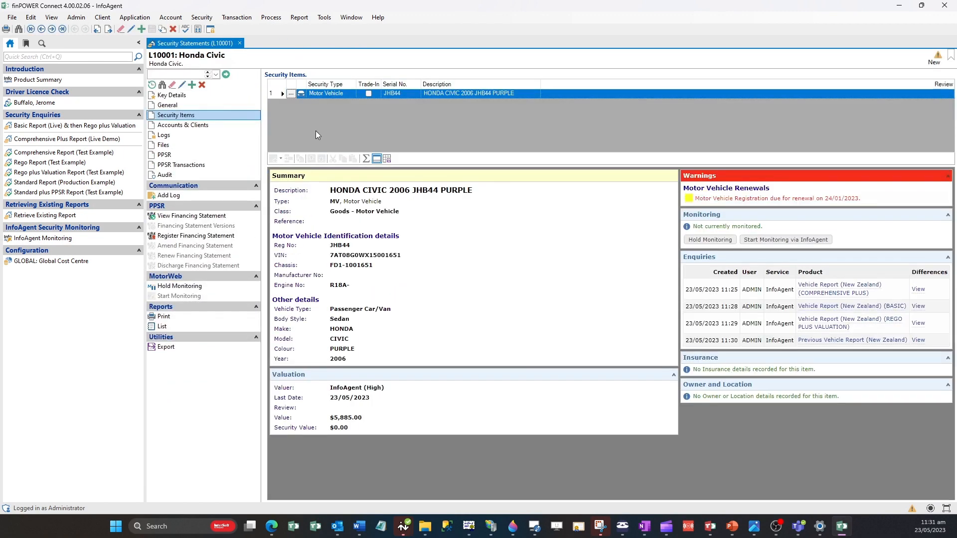
Step: Open the Standard plus PPSR test report for the Mitsubishi ASX and examine its registered security interests, debtors and secured parties
{"action": "left_click", "coordinate": [72, 192]}
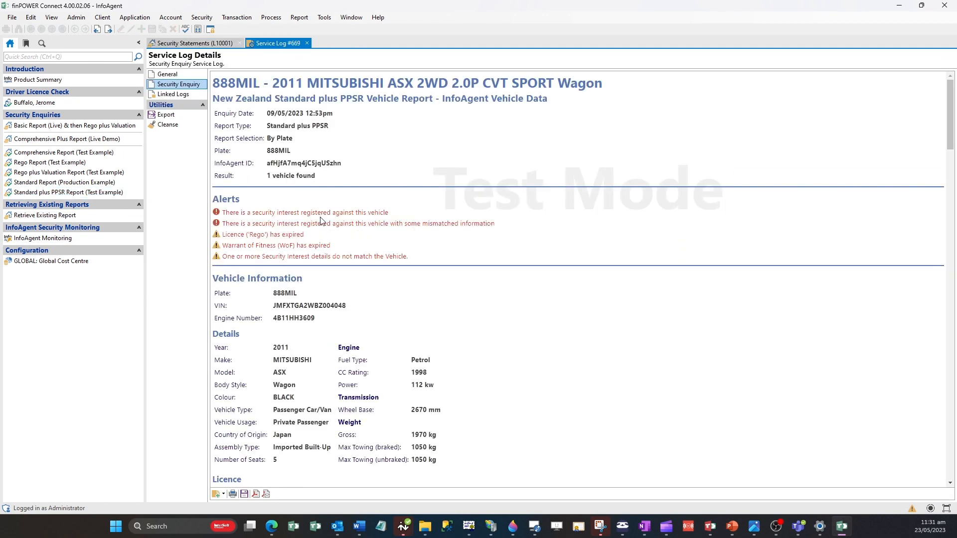
{"action": "left_click", "coordinate": [327, 224]}
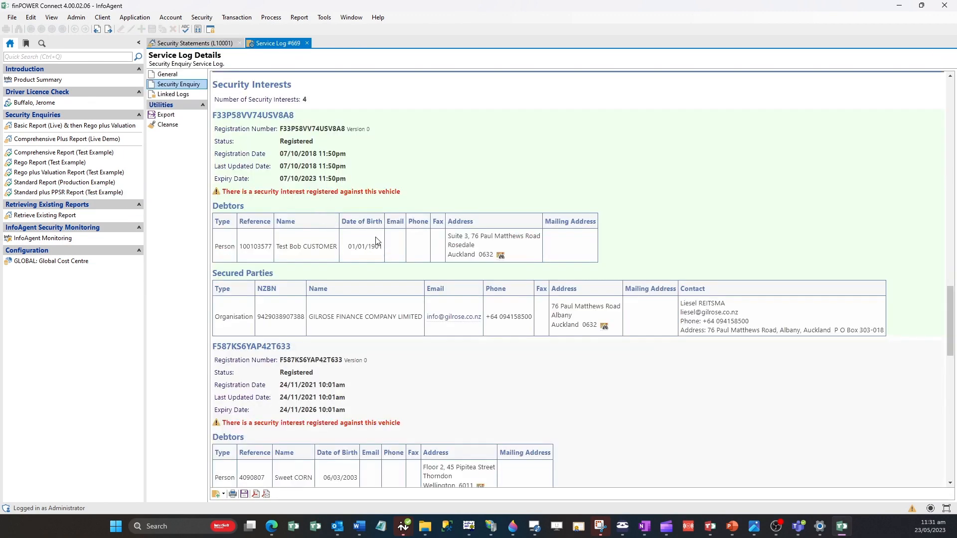
{"action": "scroll", "coordinate": [485, 369], "scroll_direction": "down", "scroll_amount": 8}
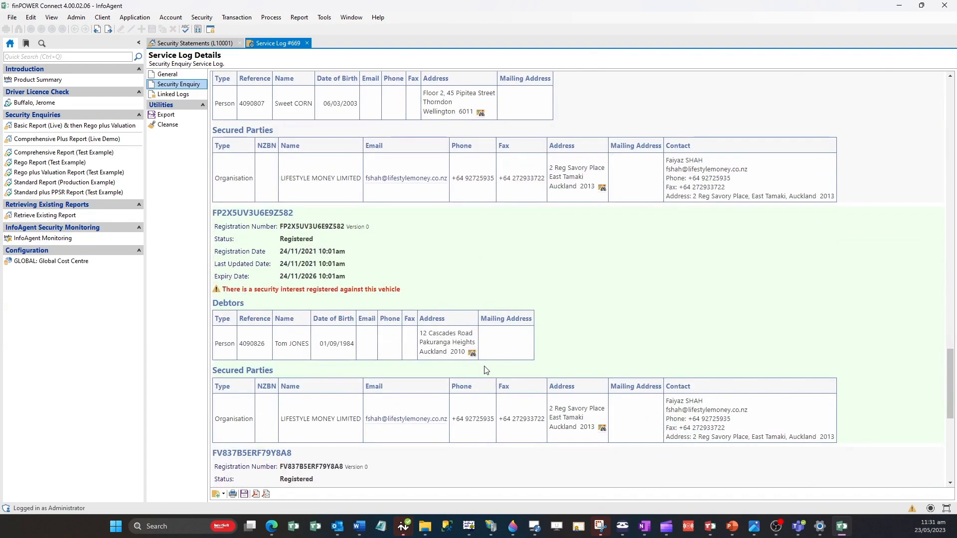
{"action": "scroll", "coordinate": [486, 370], "scroll_direction": "down", "scroll_amount": 8}
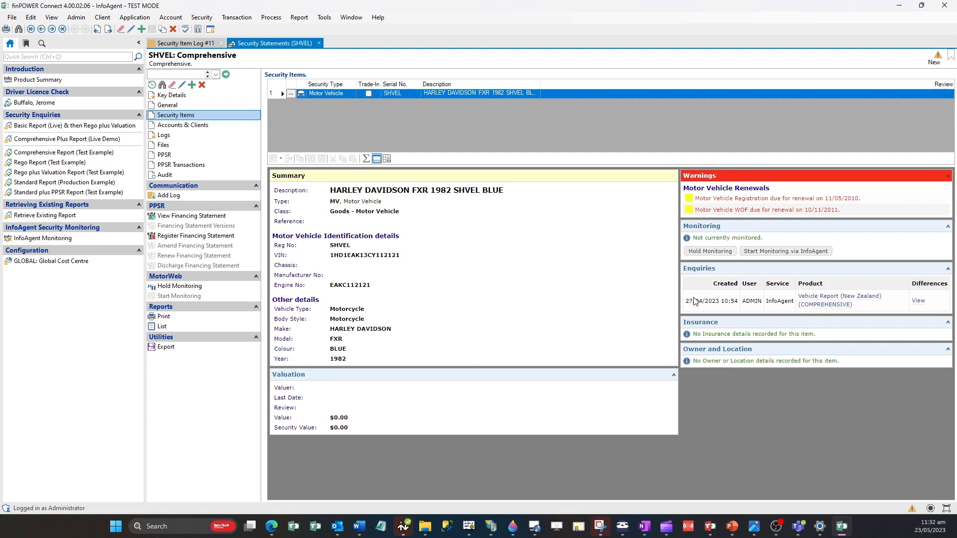
Step: Start InfoAgent monitoring for the Harley Davidson FXR and list the vehicles currently monitored in the InfoAgent Monitoring wizard
{"action": "left_click", "coordinate": [762, 256]}
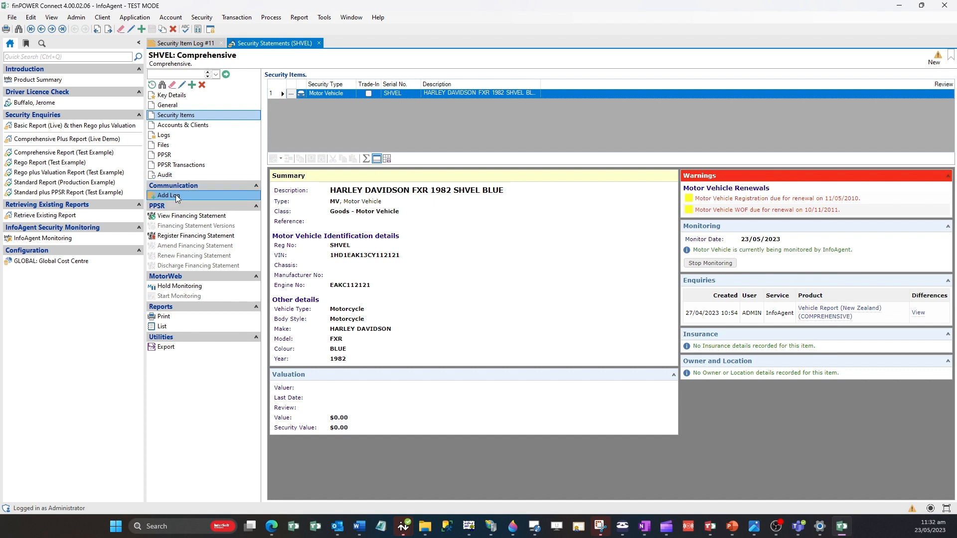
{"action": "left_click", "coordinate": [115, 236]}
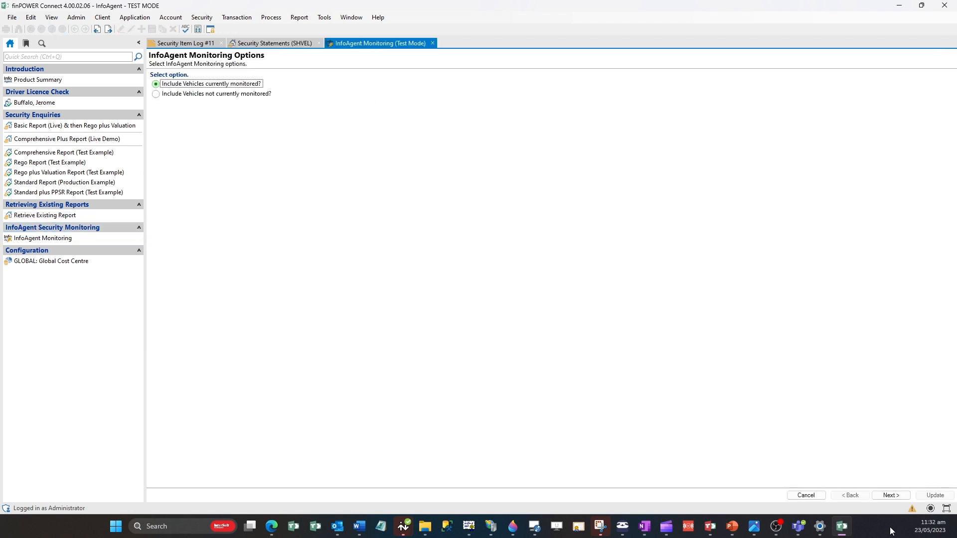
{"action": "left_click", "coordinate": [890, 497]}
{"action": "left_click", "coordinate": [889, 496]}
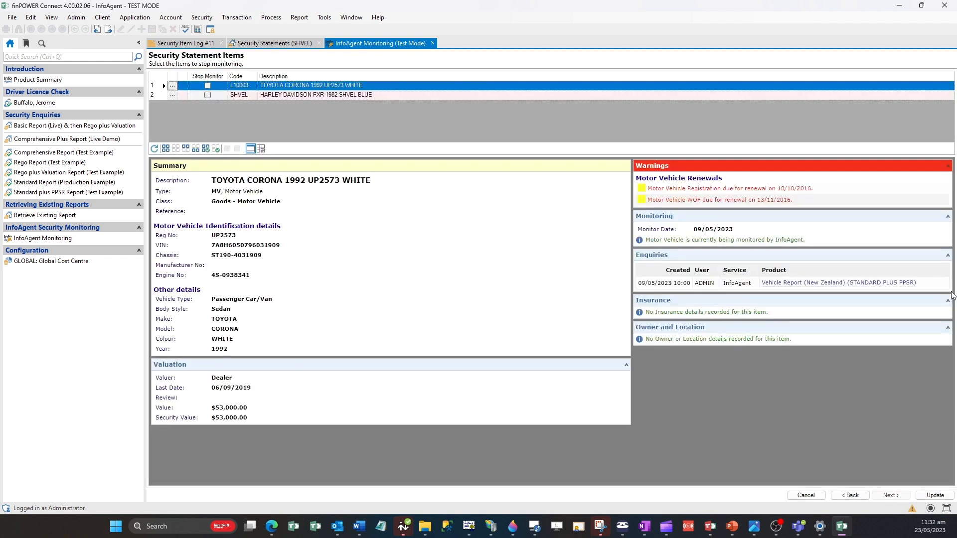
Step: Stop monitoring the 1992 Toyota Corona, confirm the update, and close the monitoring wizard and the other open windows
{"action": "left_click", "coordinate": [208, 85]}
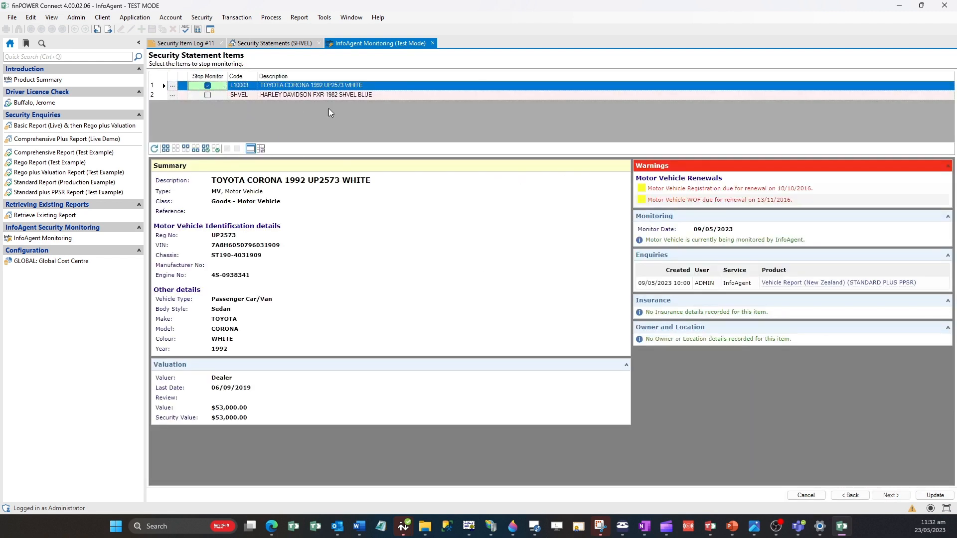
{"action": "left_click", "coordinate": [936, 495]}
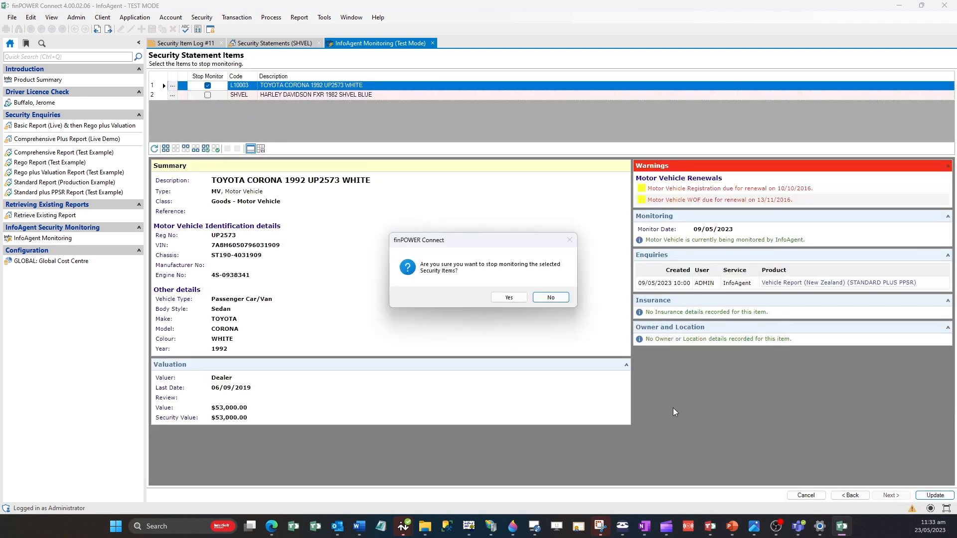
{"action": "left_click", "coordinate": [502, 296]}
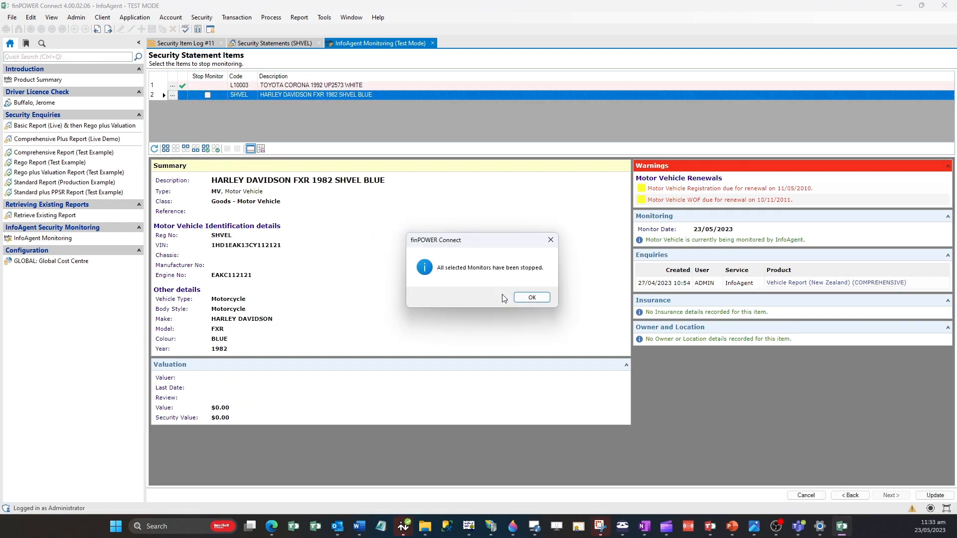
{"action": "left_click", "coordinate": [533, 297]}
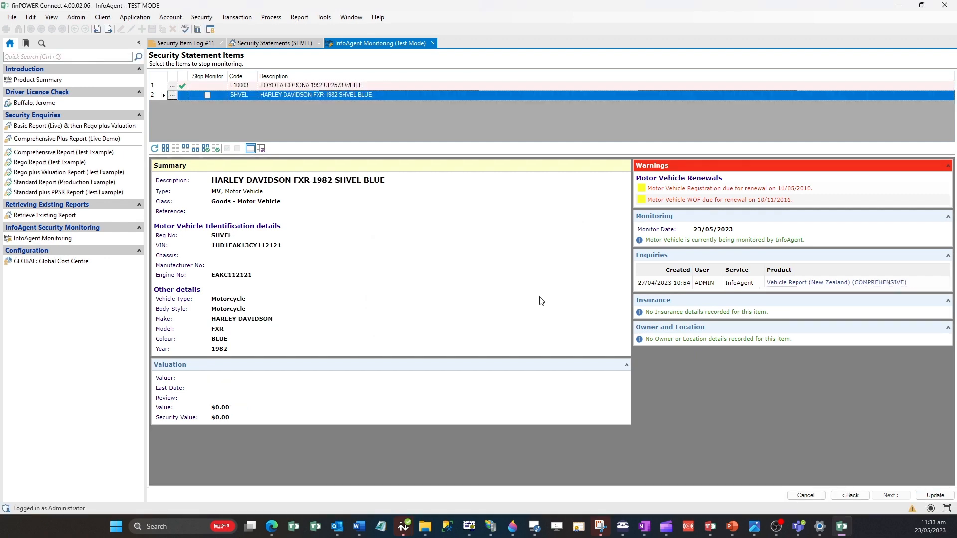
{"action": "left_click", "coordinate": [433, 43]}
{"action": "right_click", "coordinate": [199, 44]}
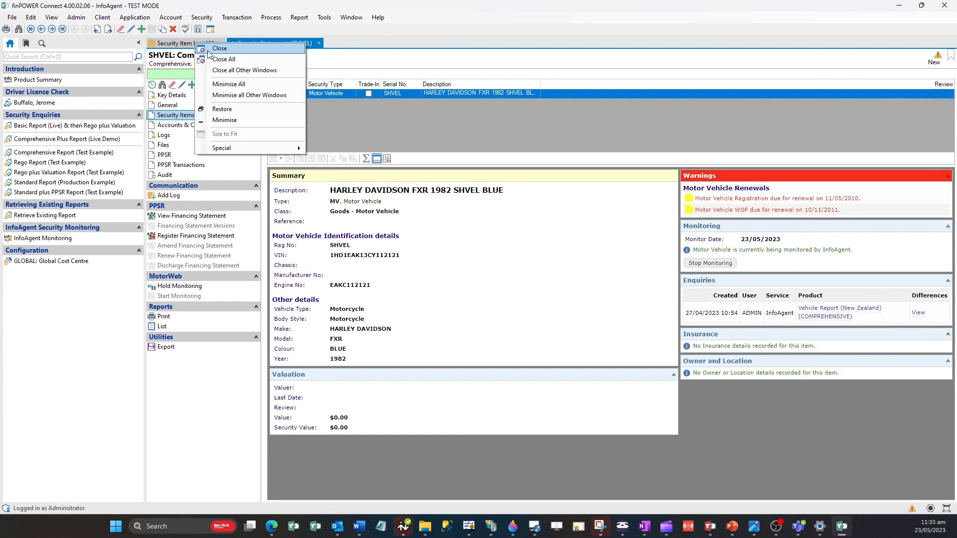
{"action": "left_click", "coordinate": [202, 49]}
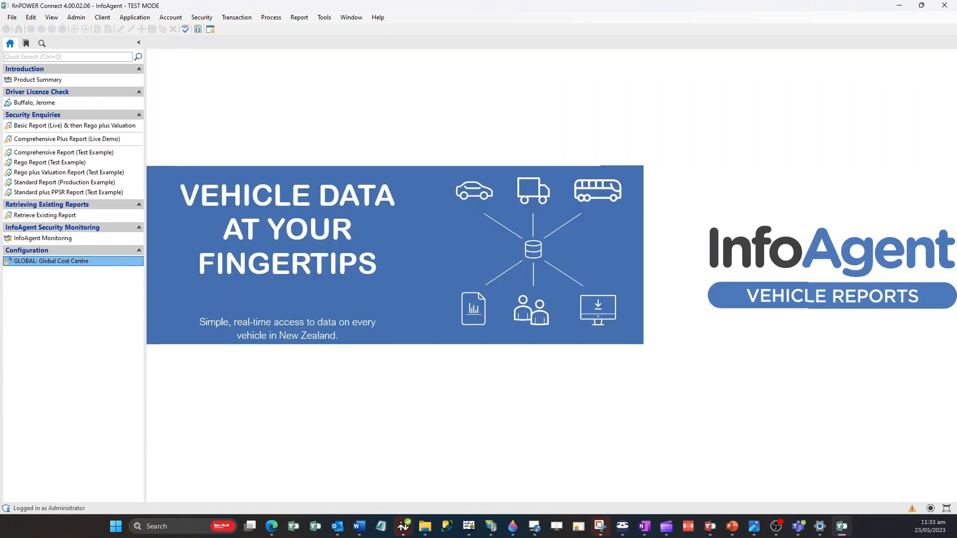
Step: Examine the Global Cost Centre's InfoAgent live and test credentials, enquiry options, default report choices and valuation choices, and close the cost centre
{"action": "left_click", "coordinate": [51, 261]}
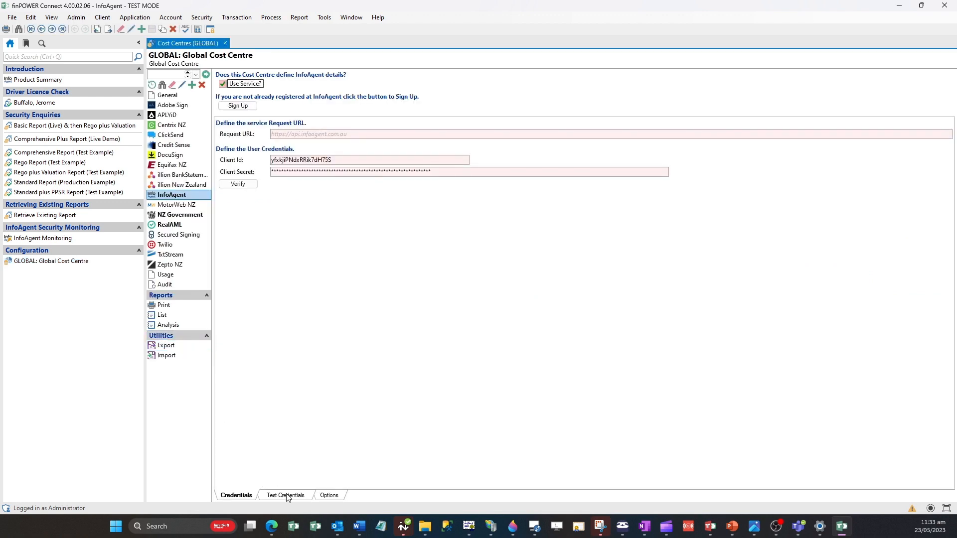
{"action": "left_click", "coordinate": [289, 496]}
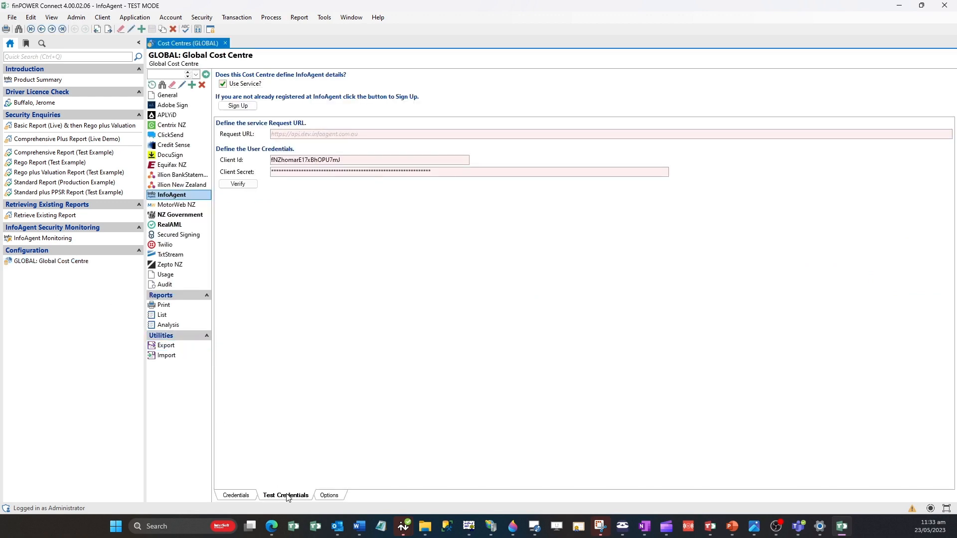
{"action": "left_click", "coordinate": [330, 497]}
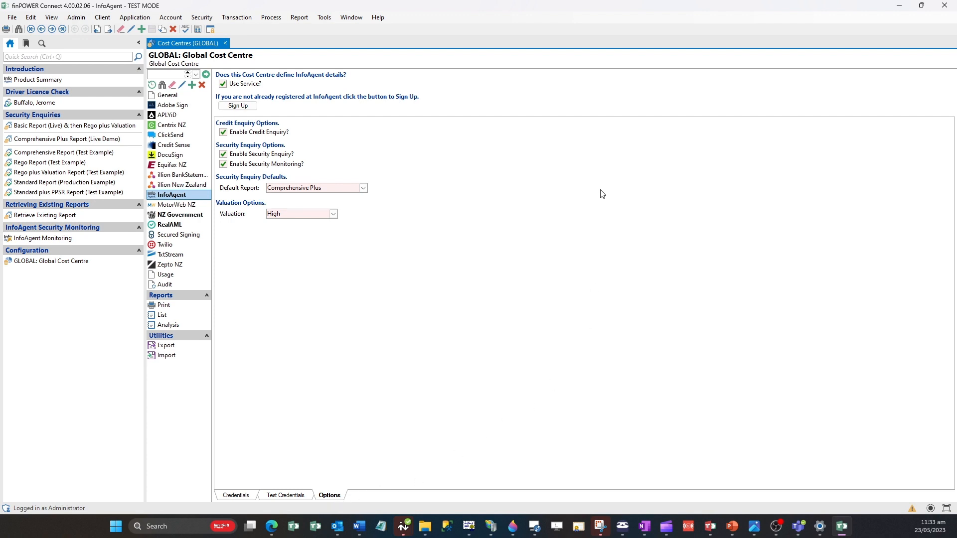
{"action": "left_click", "coordinate": [364, 188]}
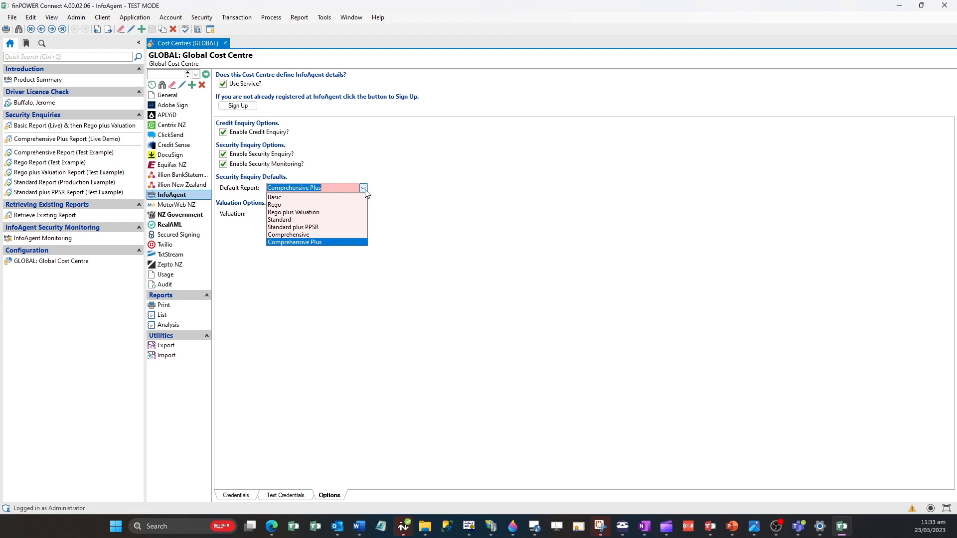
{"action": "left_click", "coordinate": [365, 190]}
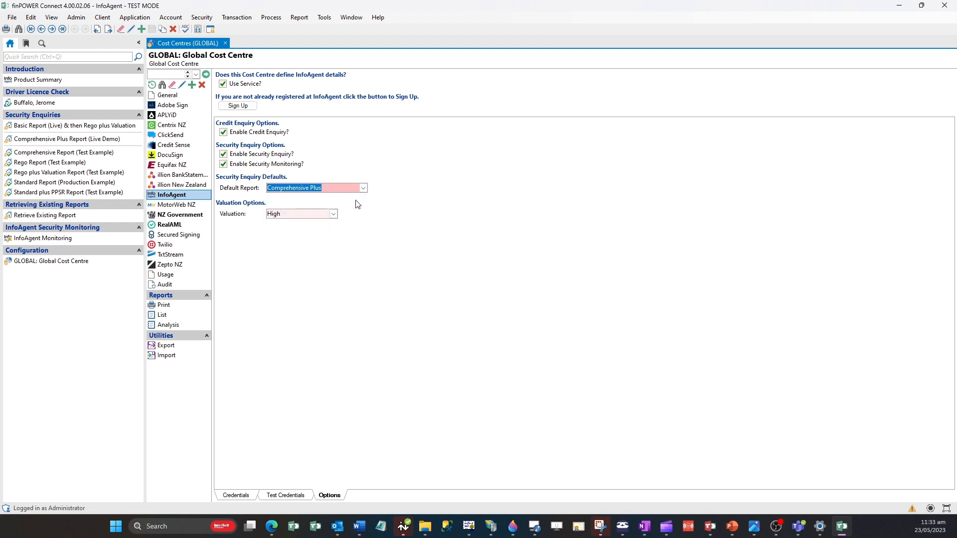
{"action": "left_click", "coordinate": [333, 214]}
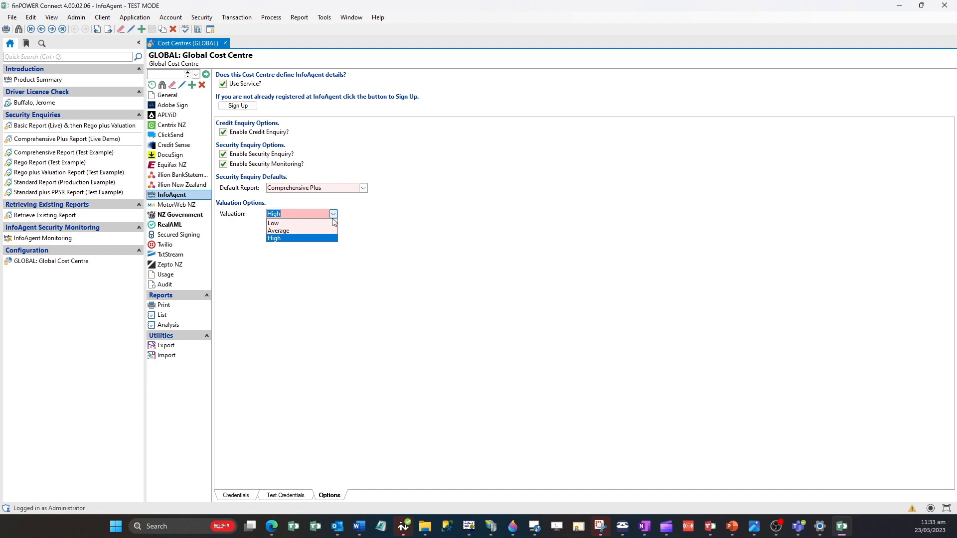
{"action": "left_click", "coordinate": [333, 219]}
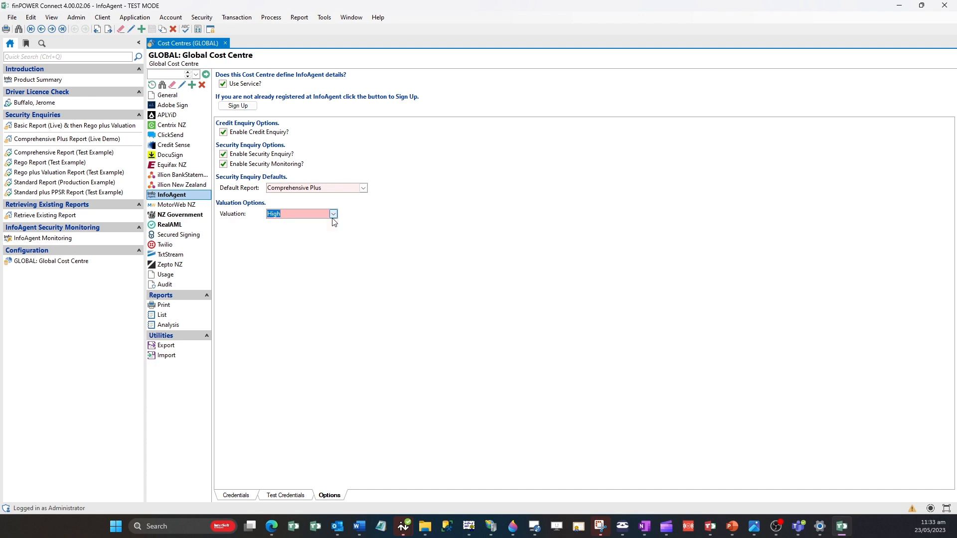
{"action": "left_click", "coordinate": [225, 43]}
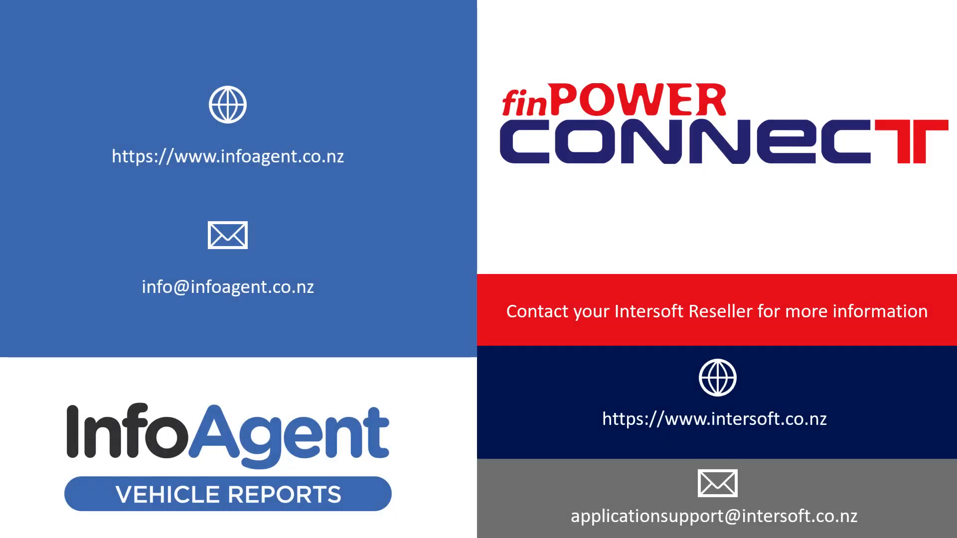